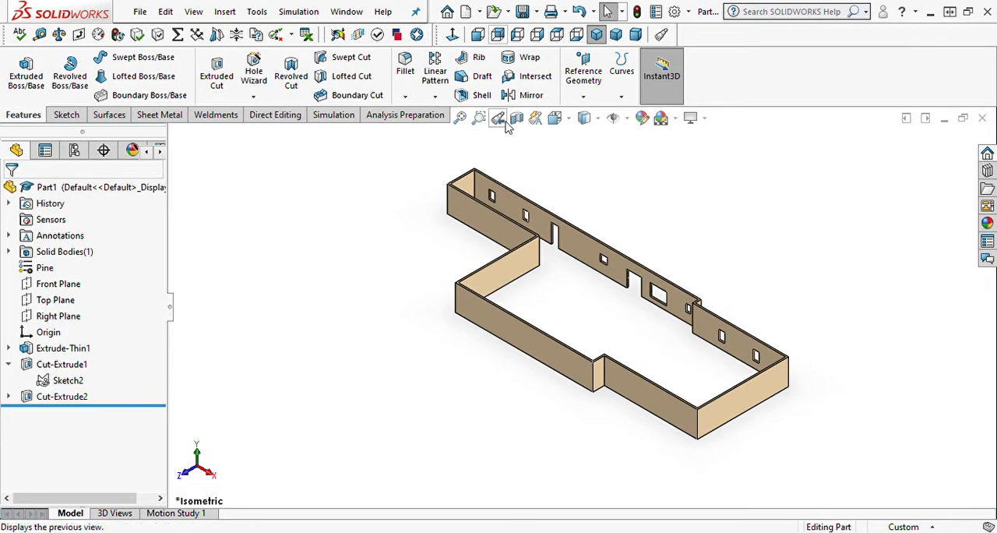
{"action": "left_click", "coordinate": [517, 118]}
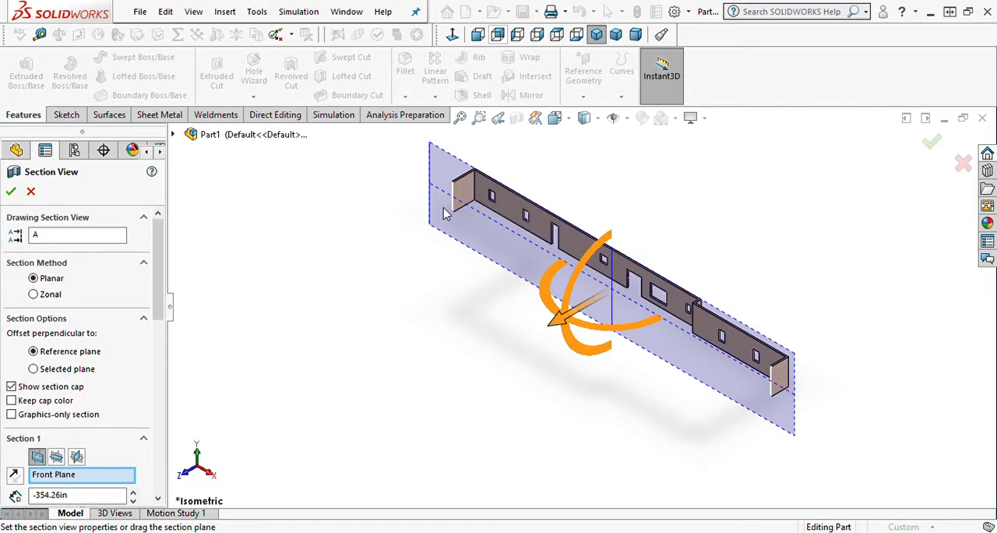
{"action": "left_click", "coordinate": [10, 192]}
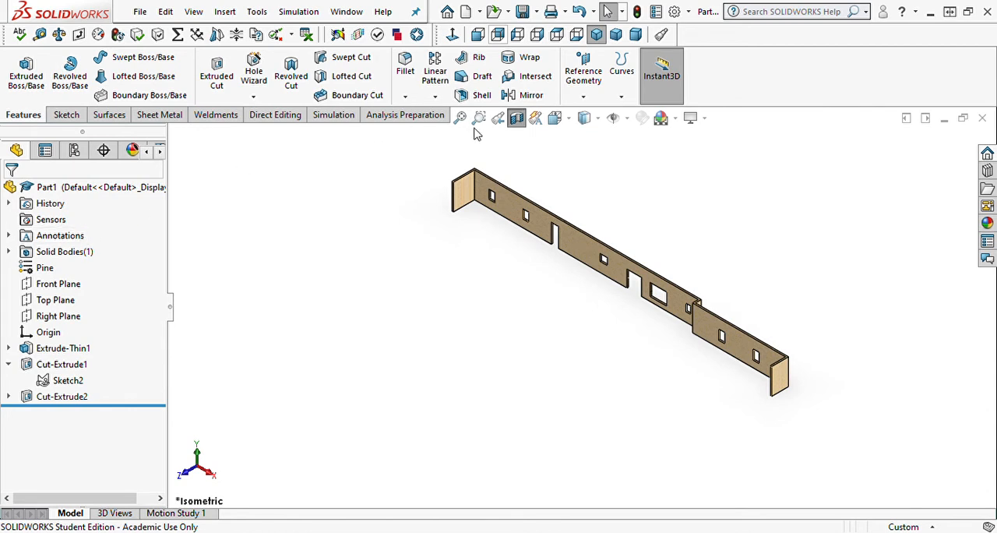
{"action": "left_click", "coordinate": [518, 119]}
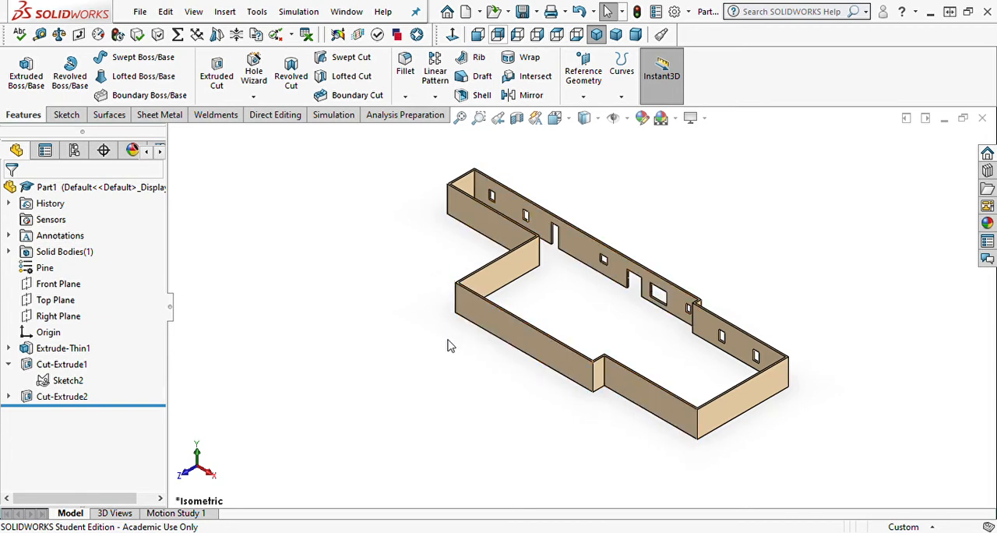
Start a sketch on the outer face of the middle front wall, viewed straight on from the front.
{"action": "middle_click_drag", "start_coordinate": [459, 351], "coordinate": [498, 322]}
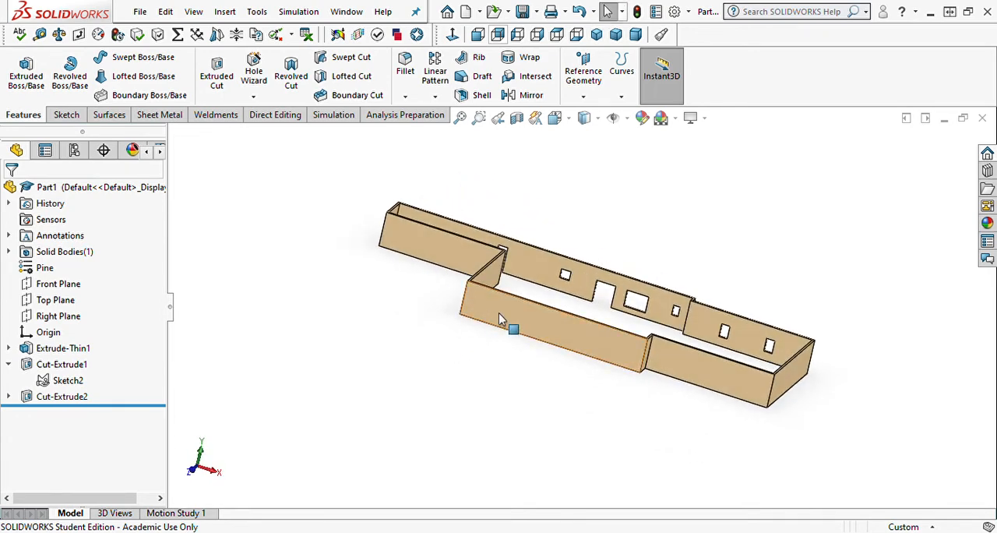
{"action": "left_click", "coordinate": [501, 319]}
{"action": "left_click", "coordinate": [630, 279]}
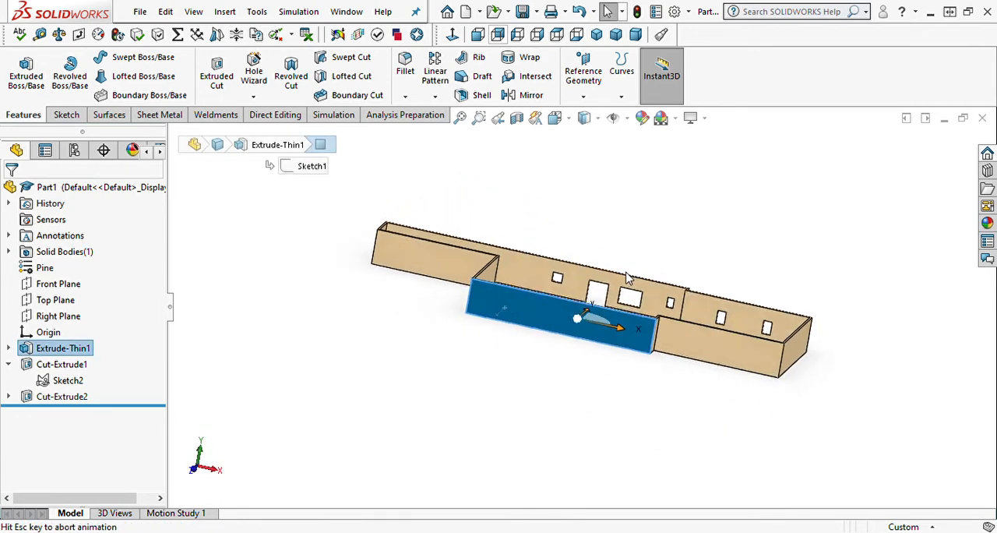
{"action": "left_click", "coordinate": [577, 341]}
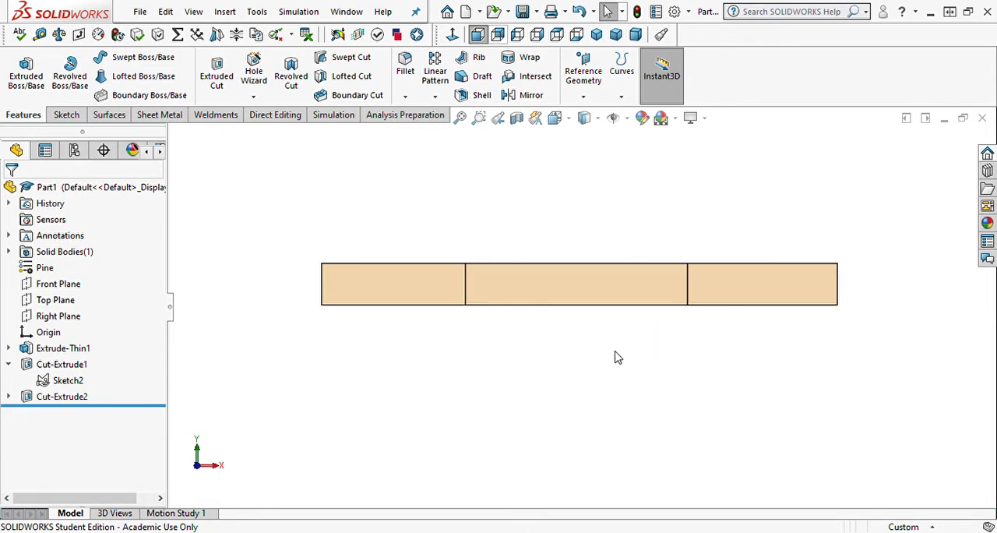
{"action": "scroll", "coordinate": [579, 347], "scroll_direction": "down", "scroll_amount": 2}
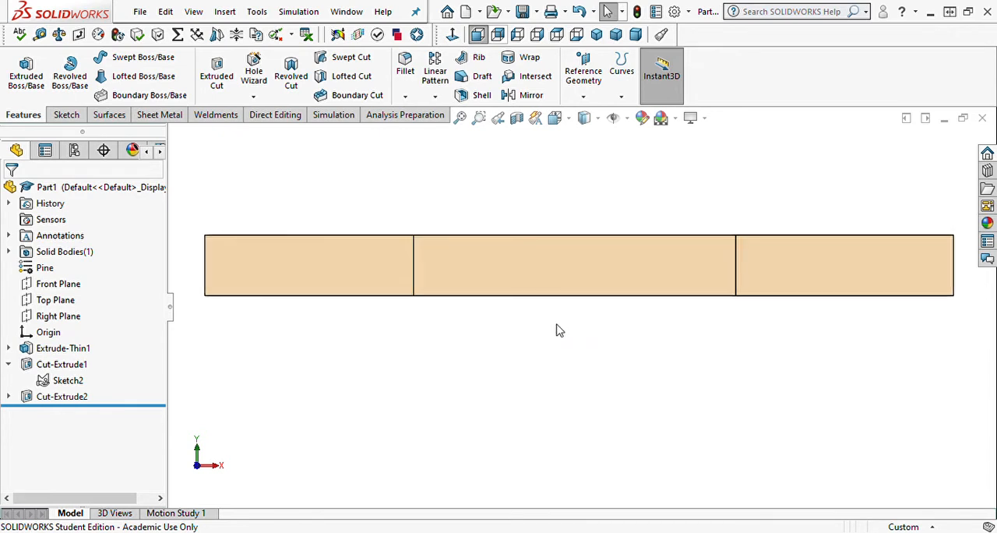
{"action": "left_click", "coordinate": [534, 284]}
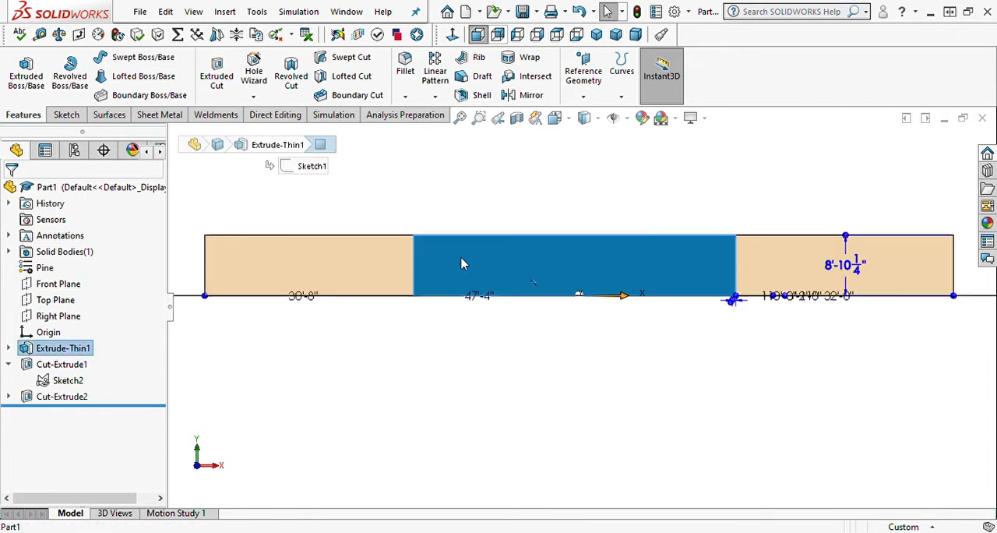
{"action": "left_click", "coordinate": [66, 114]}
{"action": "left_click", "coordinate": [20, 70]}
{"action": "left_click", "coordinate": [446, 197]}
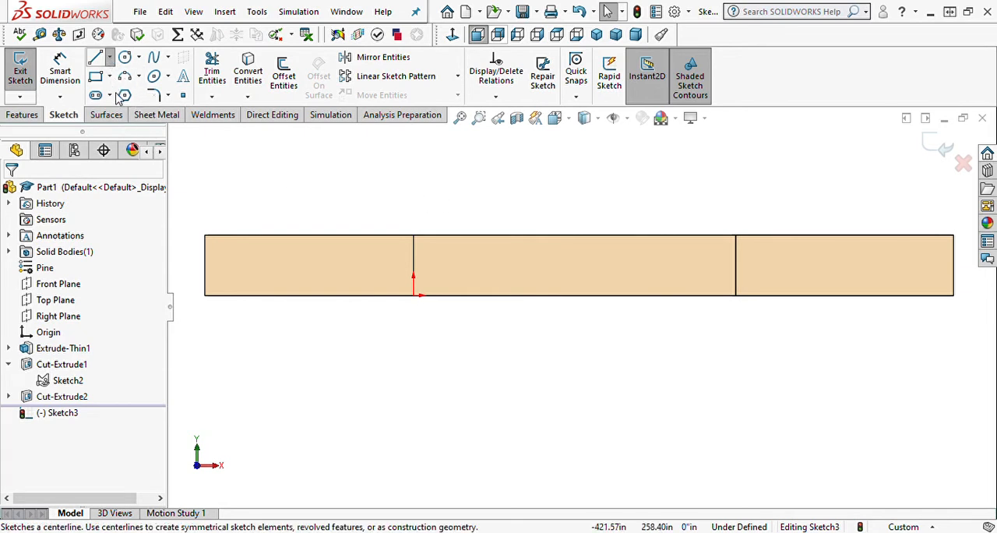
Sketch a horizontal construction line about 79'-4" long from the middle wall's left edge to the far right wall edge.
{"action": "left_click", "coordinate": [108, 59]}
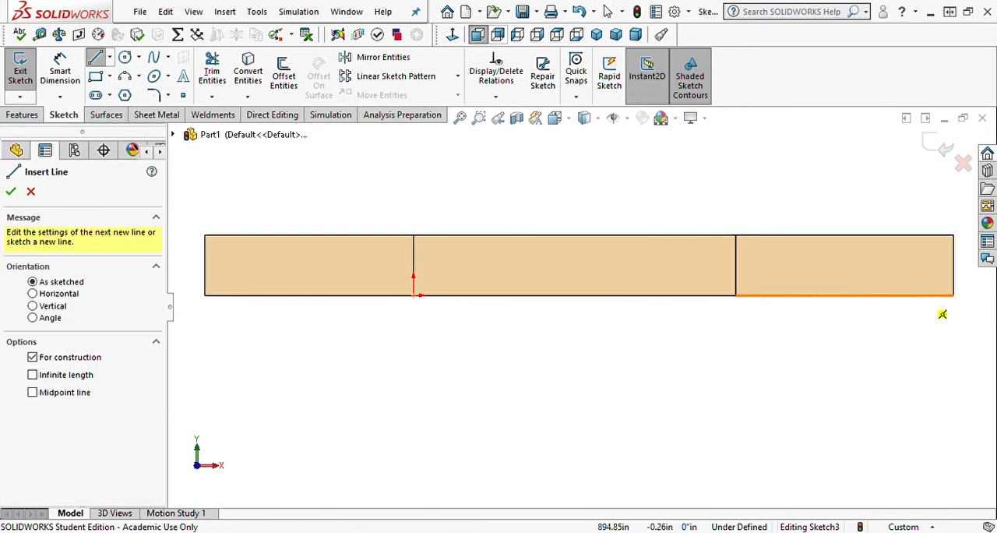
{"action": "left_click", "coordinate": [413, 265]}
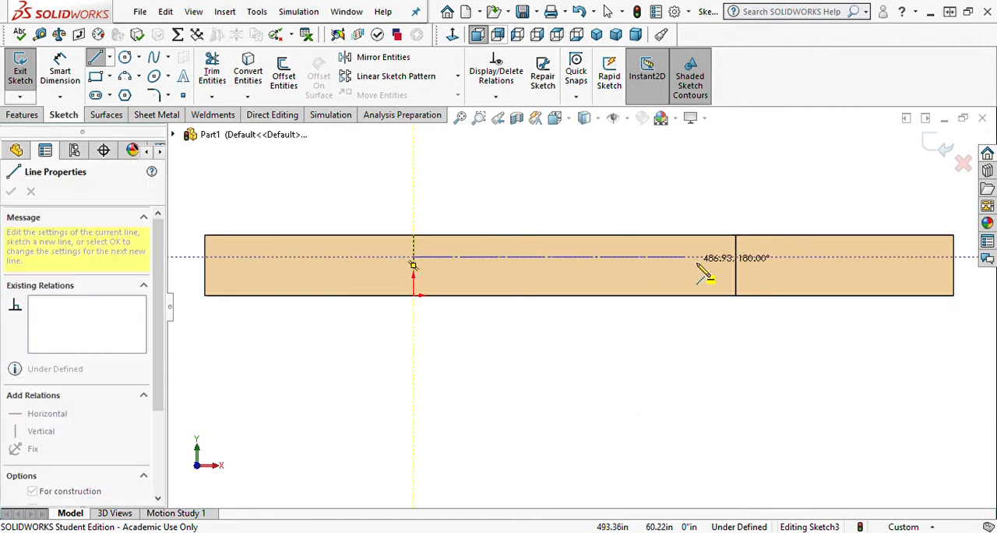
{"action": "left_click", "coordinate": [953, 258]}
{"action": "key", "text": "Escape"}
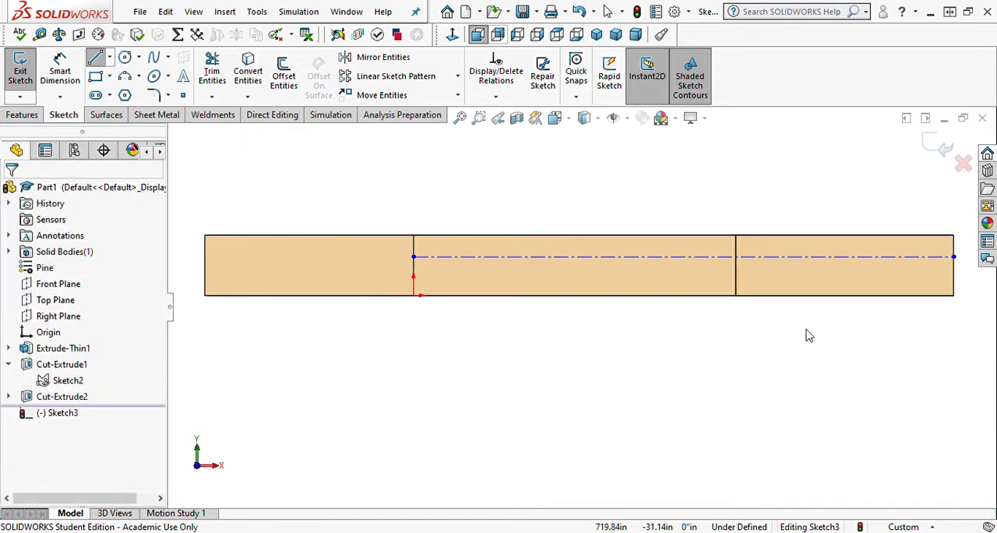
Dimension the construction line at 67.625 in above the wall's bottom edge.
{"action": "right_click_drag", "start_coordinate": [701, 402], "coordinate": [704, 330]}
{"action": "left_click", "coordinate": [490, 258]}
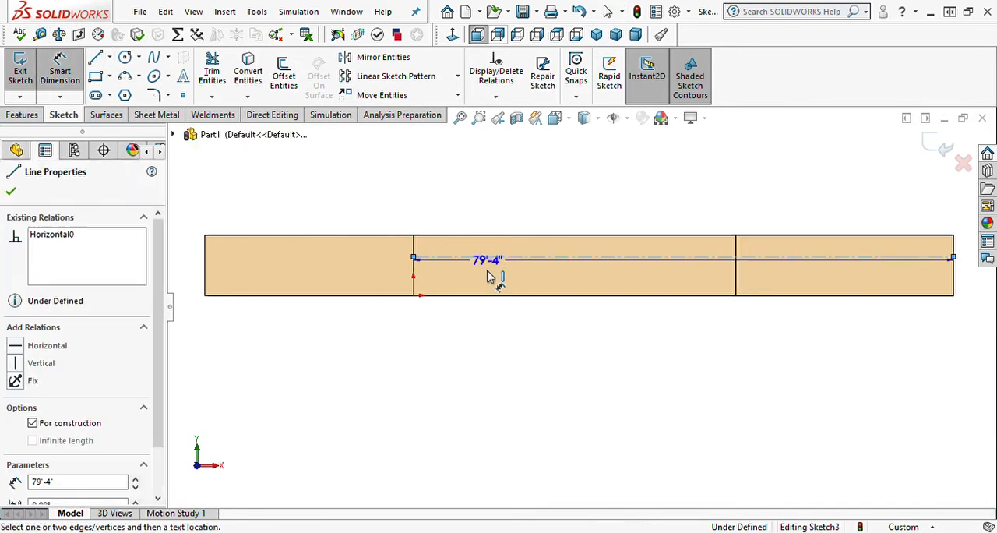
{"action": "left_click", "coordinate": [494, 294]}
{"action": "left_click", "coordinate": [350, 286]}
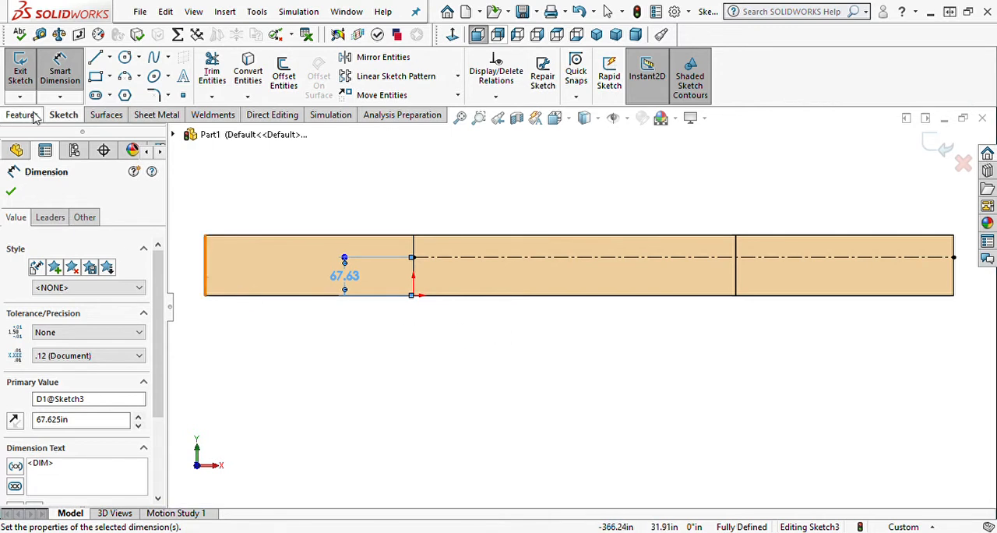
Sketch two small window rectangles hanging from the construction line near the left end of the middle wall.
{"action": "left_click", "coordinate": [96, 77]}
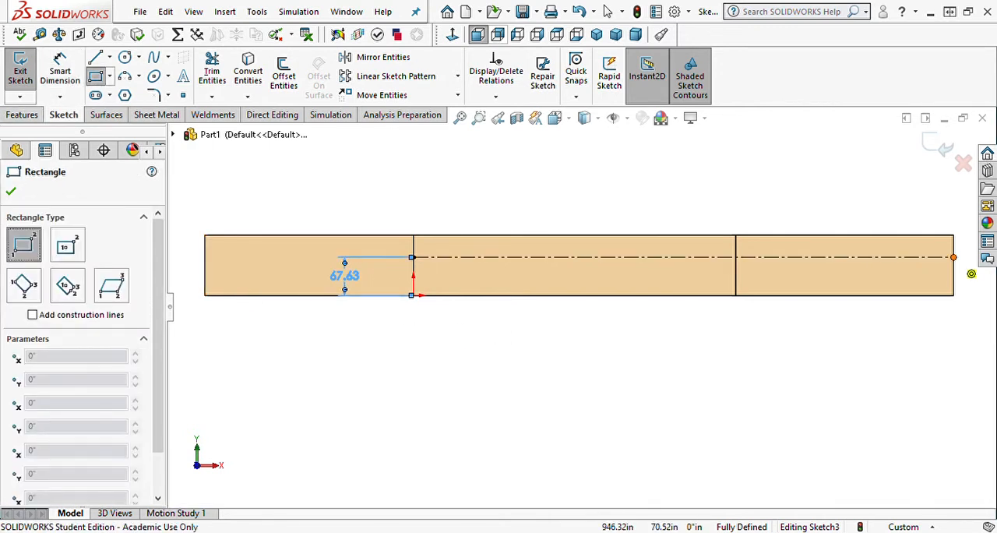
{"action": "left_click", "coordinate": [427, 257]}
{"action": "left_click", "coordinate": [444, 273]}
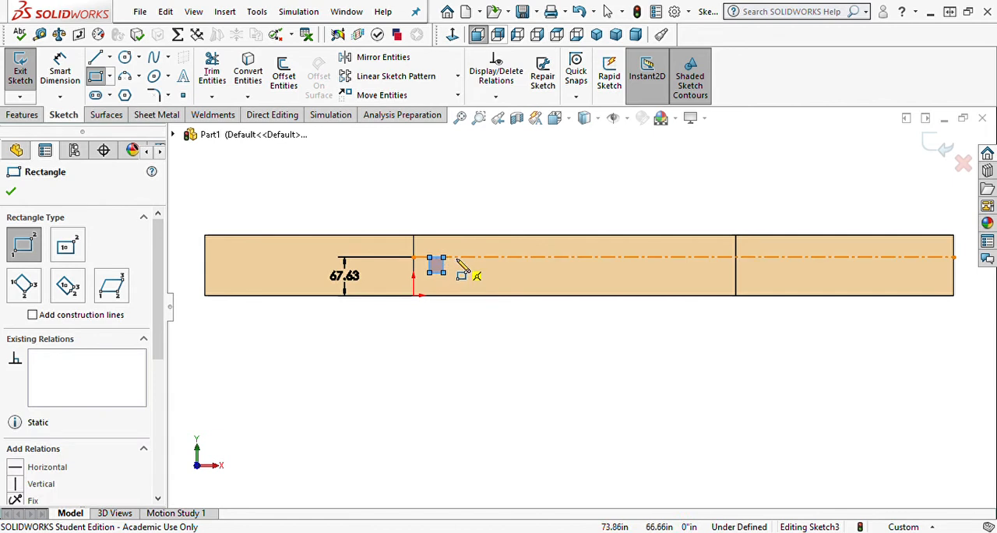
{"action": "left_click", "coordinate": [455, 257]}
{"action": "left_click", "coordinate": [468, 273]}
Sketch a tall door rectangle standing on the middle wall's bottom edge, right of the two windows and reaching above the construction line.
{"action": "scroll", "coordinate": [492, 284], "scroll_direction": "up", "scroll_amount": 2}
{"action": "scroll", "coordinate": [507, 286], "scroll_direction": "down", "scroll_amount": 2}
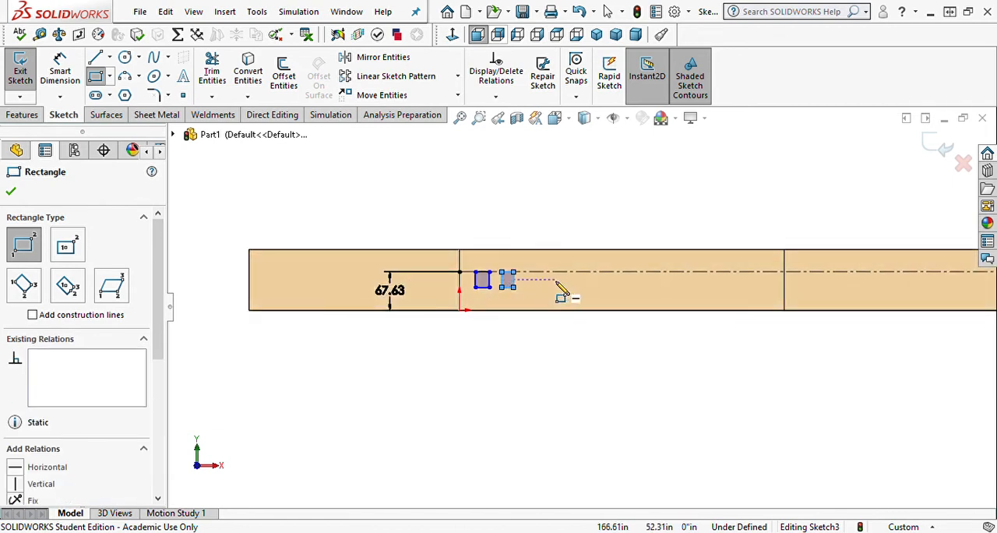
{"action": "scroll", "coordinate": [556, 285], "scroll_direction": "down", "scroll_amount": 3}
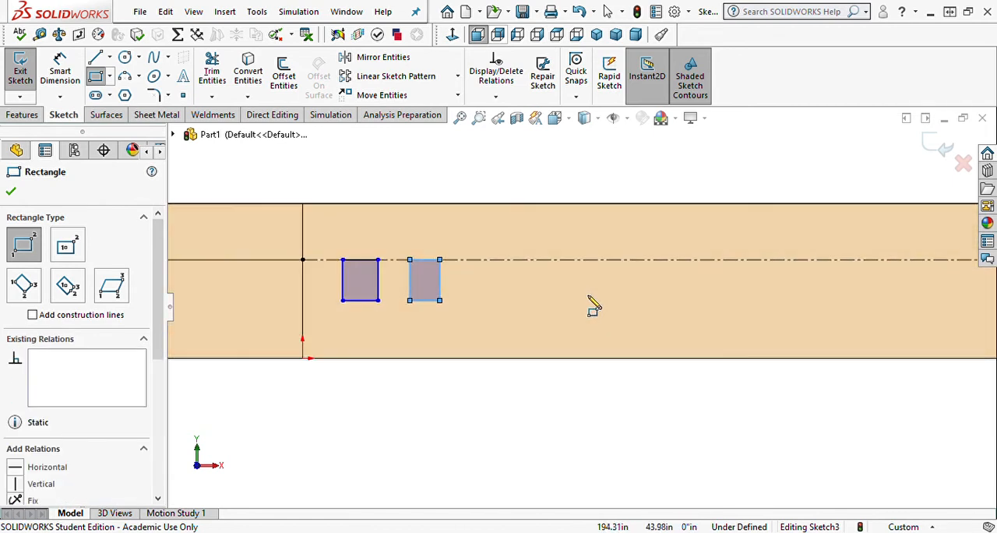
{"action": "left_click", "coordinate": [539, 359]}
{"action": "left_click", "coordinate": [594, 233]}
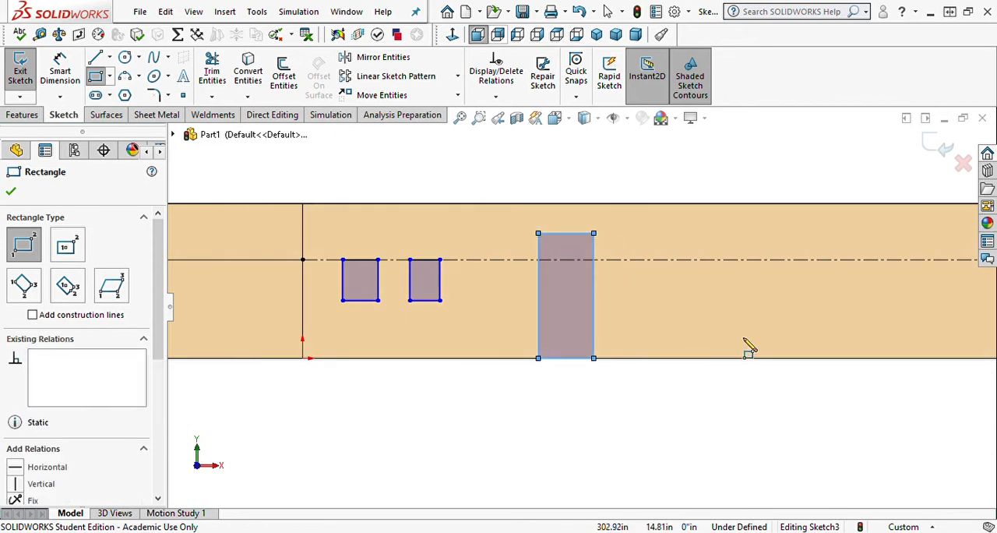
Sketch two low, wide window rectangles below the construction line on the middle wall, to the right of the door.
{"action": "scroll", "coordinate": [750, 343], "scroll_direction": "up", "scroll_amount": 2}
{"action": "scroll", "coordinate": [850, 313], "scroll_direction": "down", "scroll_amount": 2}
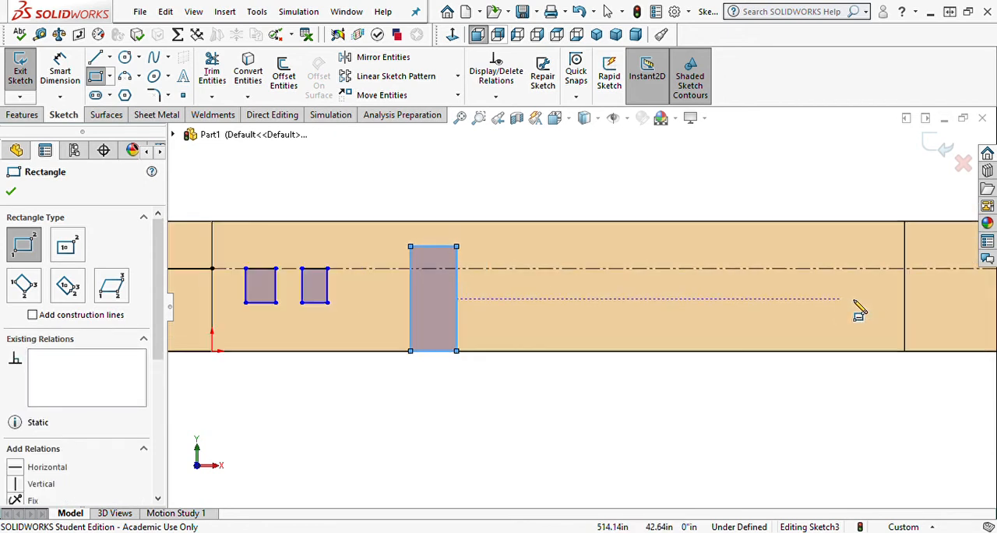
{"action": "left_click", "coordinate": [544, 270]}
{"action": "left_click", "coordinate": [583, 286]}
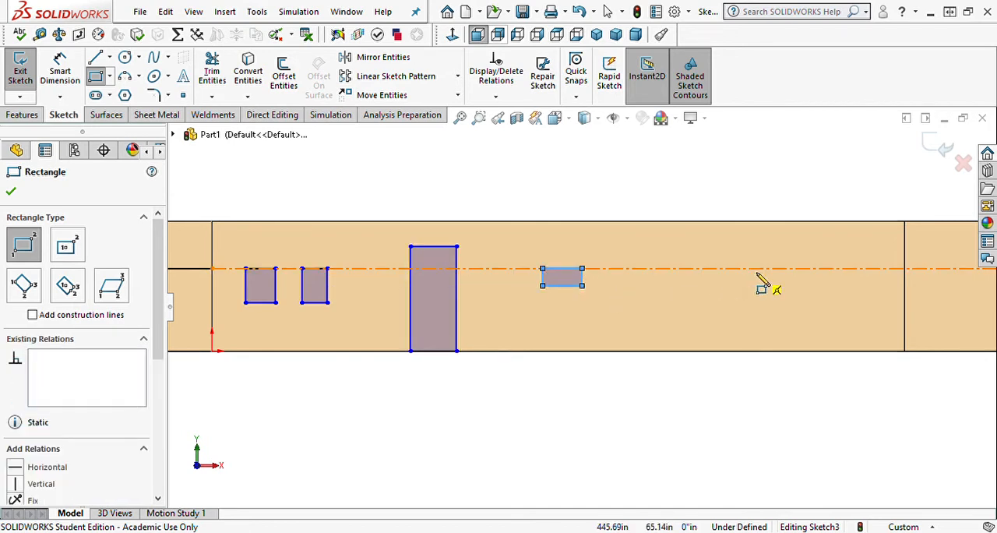
{"action": "left_click", "coordinate": [680, 269]}
{"action": "left_click", "coordinate": [722, 287]}
Sketch two window rectangles below the construction line on the right wall section, the first about 43 in by 25 in.
{"action": "scroll", "coordinate": [852, 327], "scroll_direction": "up", "scroll_amount": 3}
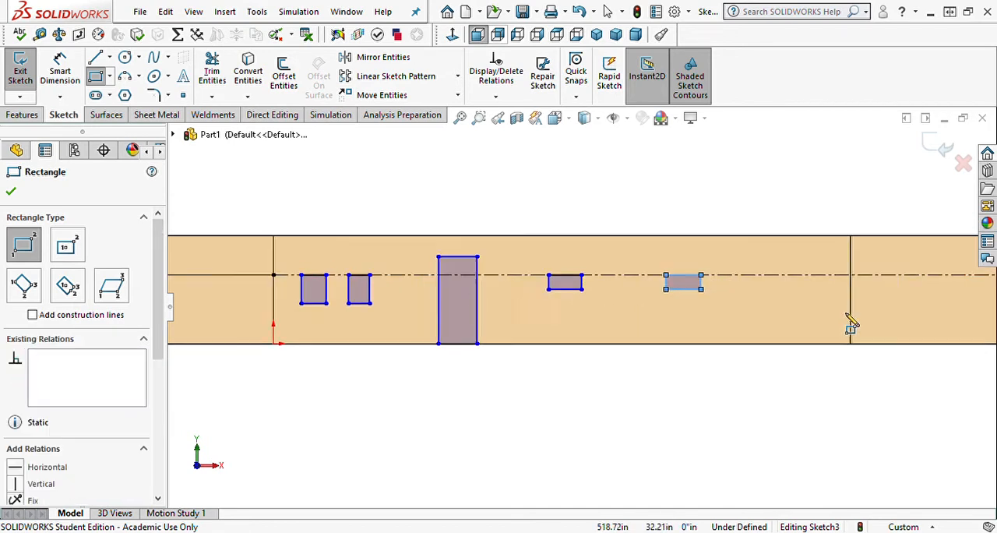
{"action": "scroll", "coordinate": [810, 316], "scroll_direction": "down", "scroll_amount": 3}
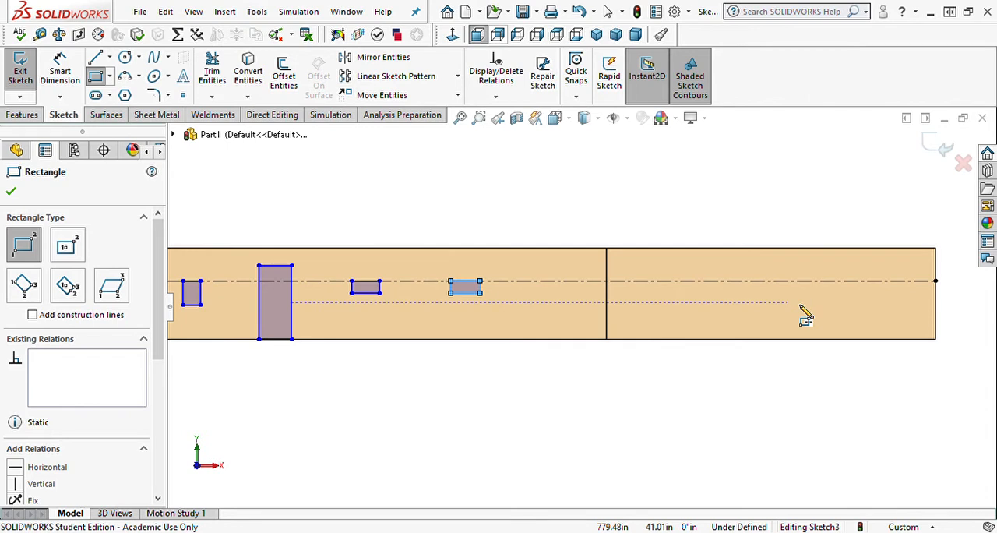
{"action": "left_click", "coordinate": [692, 281]}
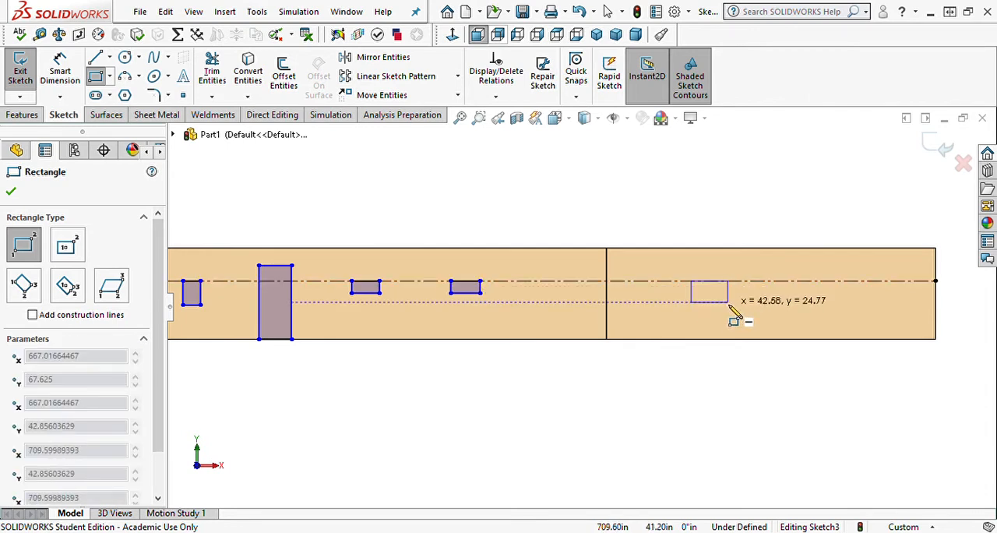
{"action": "left_click", "coordinate": [729, 302]}
{"action": "left_click", "coordinate": [845, 281]}
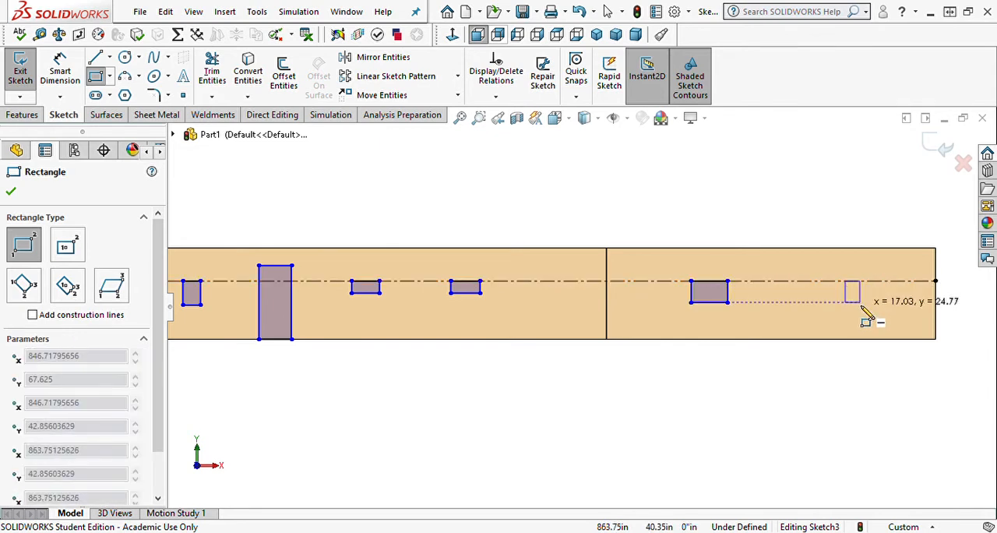
{"action": "left_click", "coordinate": [879, 305]}
{"action": "key", "text": "f"}
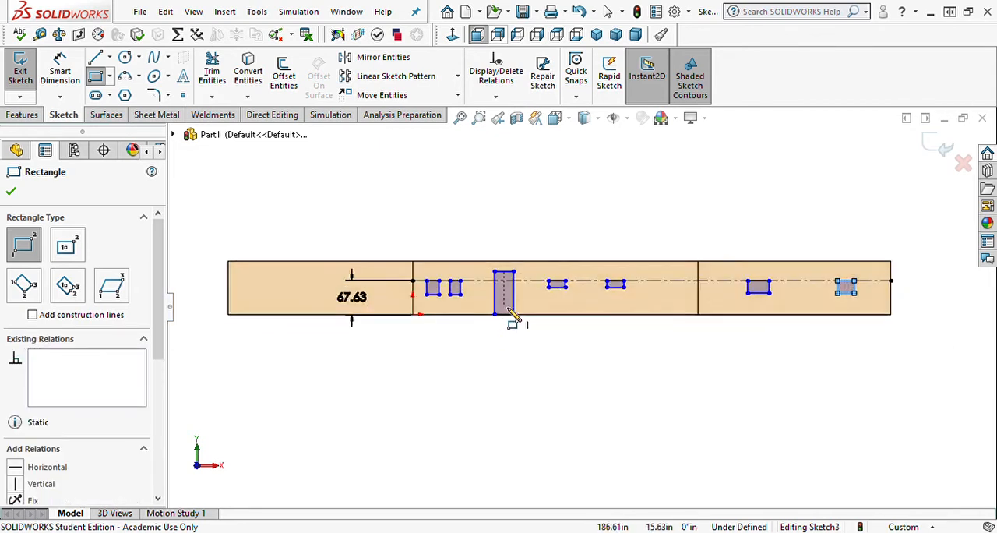
{"action": "scroll", "coordinate": [483, 379], "scroll_direction": "down", "scroll_amount": 2}
{"action": "key", "text": "Escape"}
Make the bottom edges of the four middle-wall window rectangles equal and collinear.
{"action": "scroll", "coordinate": [461, 314], "scroll_direction": "down", "scroll_amount": 2}
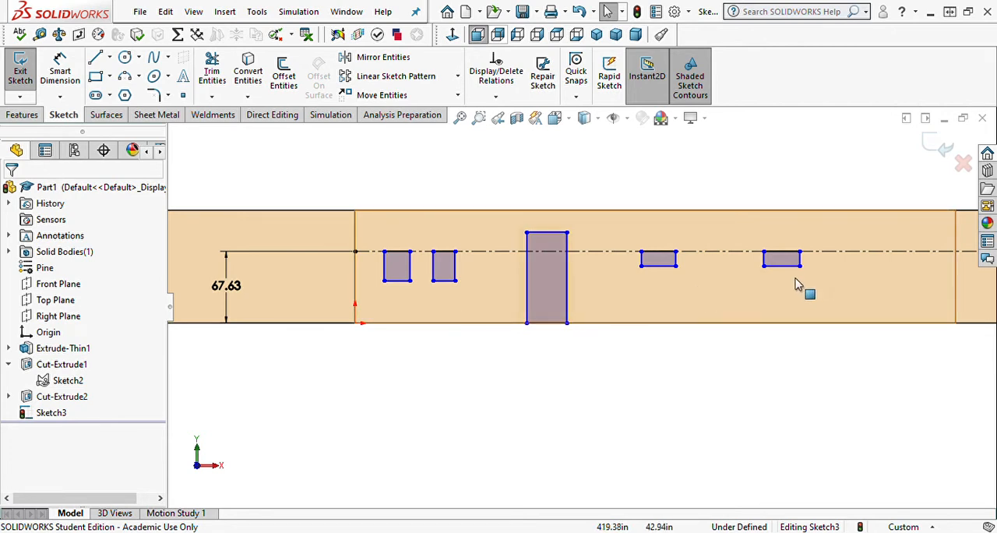
{"action": "left_click", "coordinate": [402, 280]}
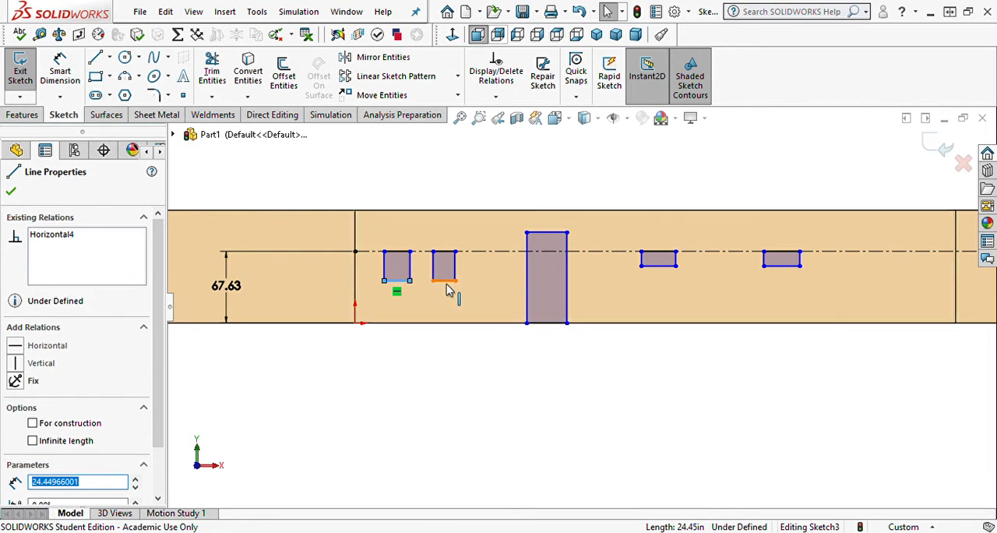
{"action": "left_click", "coordinate": [445, 280], "text": "ctrl"}
{"action": "left_click", "coordinate": [659, 267], "text": "ctrl"}
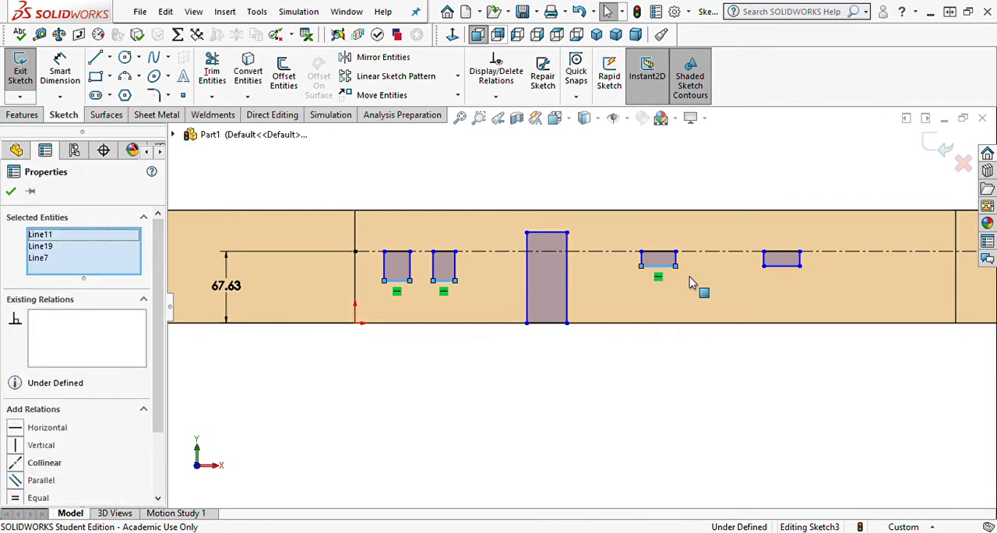
{"action": "left_click", "coordinate": [775, 267], "text": "ctrl"}
{"action": "scroll", "coordinate": [102, 421], "scroll_direction": "down", "scroll_amount": 3}
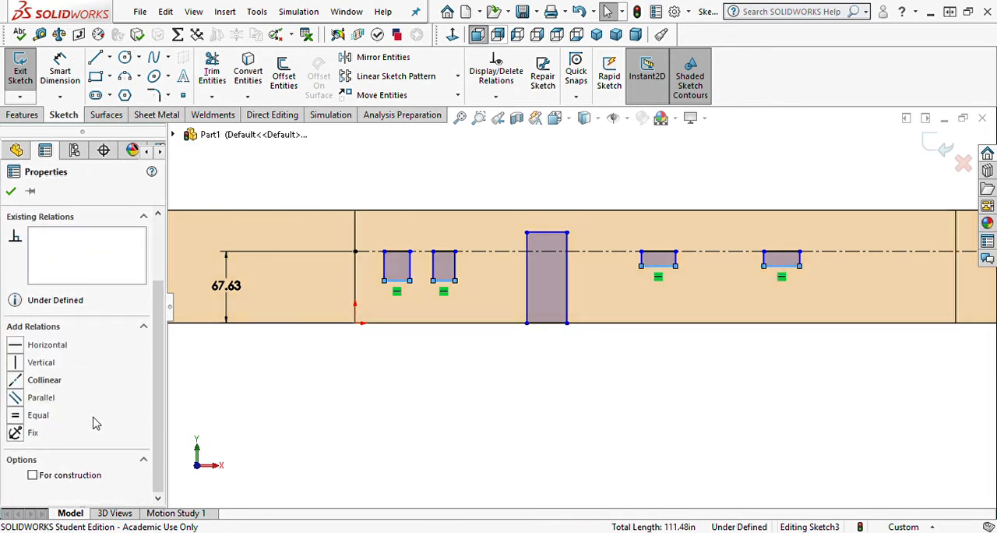
{"action": "left_click", "coordinate": [15, 415]}
{"action": "left_click", "coordinate": [16, 382]}
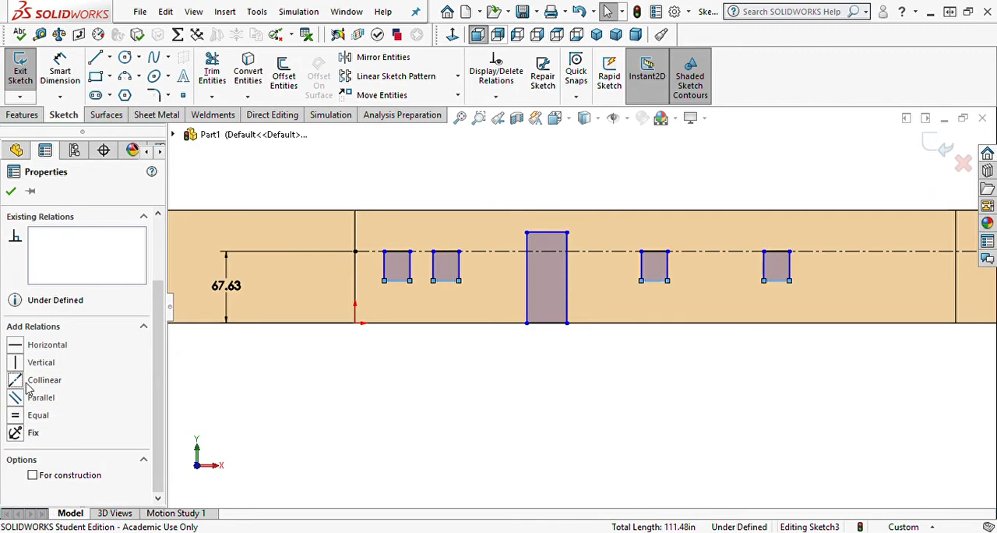
{"action": "left_click", "coordinate": [444, 413]}
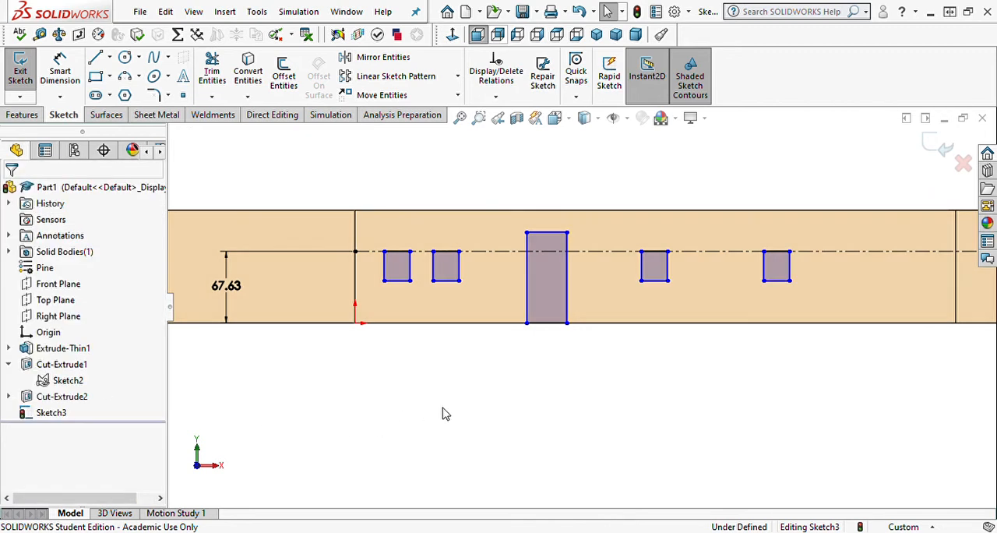
{"action": "left_click", "coordinate": [409, 274]}
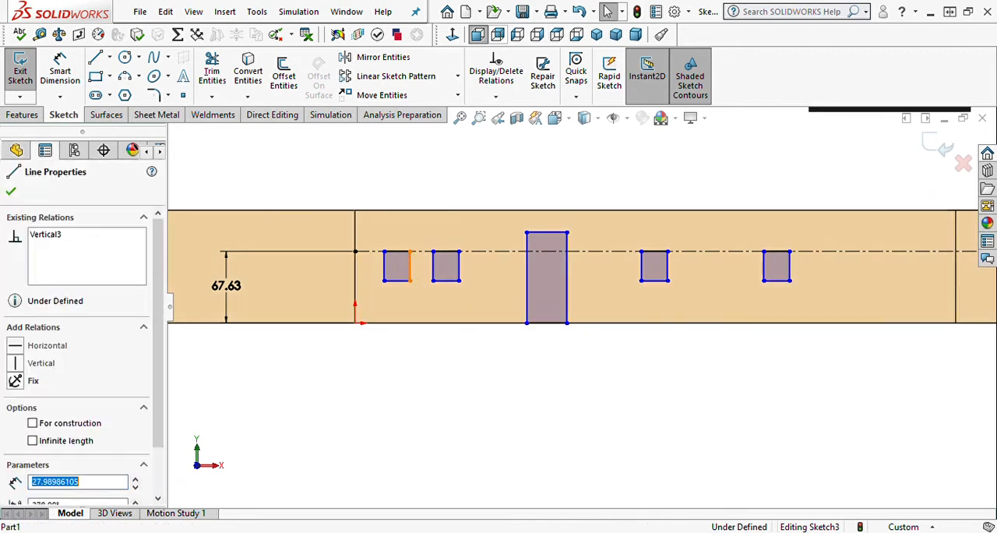
{"action": "left_click", "coordinate": [460, 274], "text": "ctrl"}
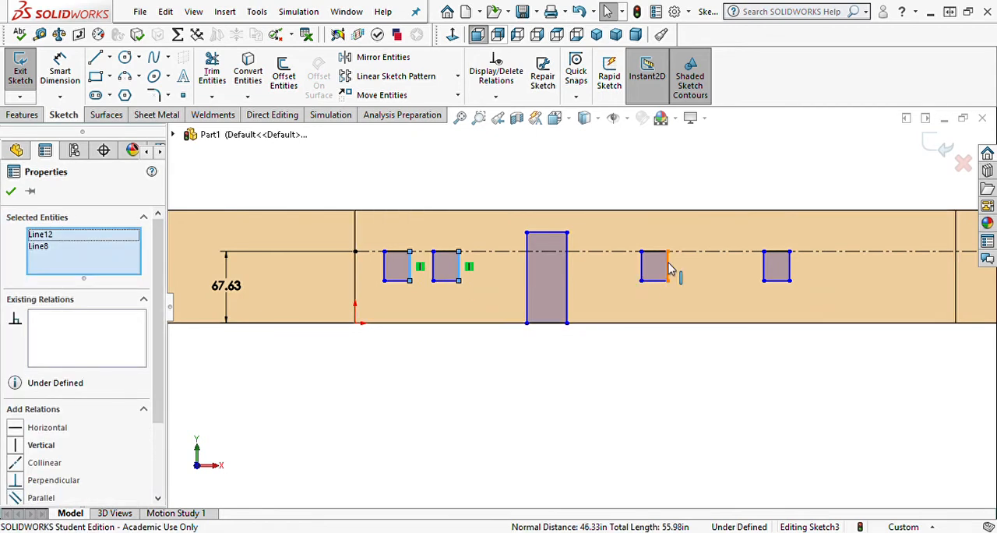
{"action": "left_click", "coordinate": [668, 269], "text": "ctrl"}
{"action": "left_click", "coordinate": [791, 269], "text": "ctrl"}
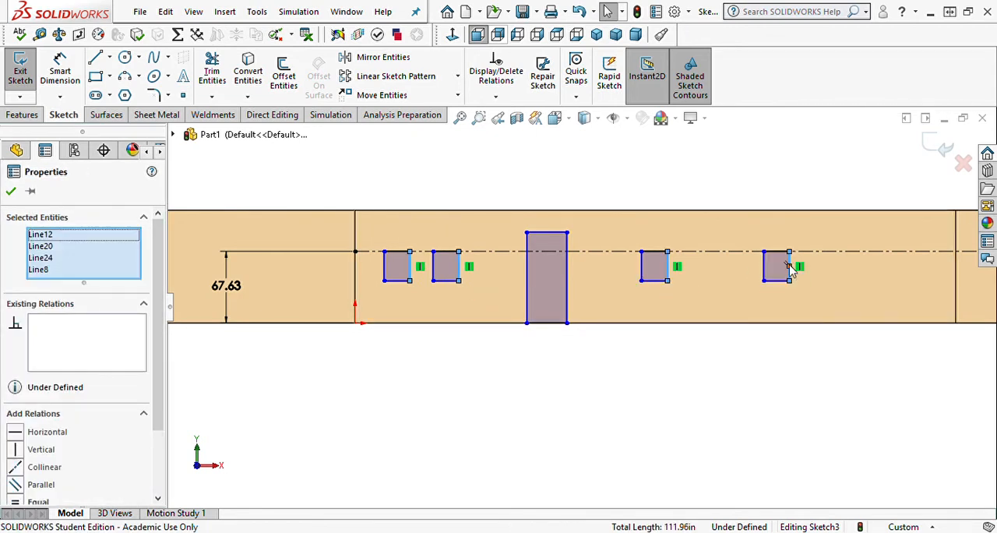
{"action": "left_click", "coordinate": [527, 439]}
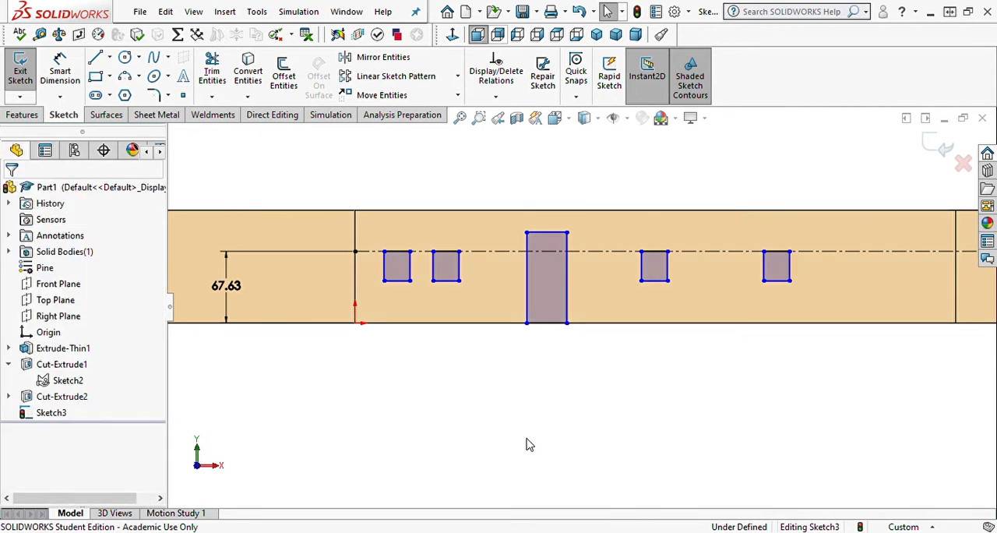
Dimension the leftmost window rectangle on the middle wall to 2'-2" wide and 3'-8" high.
{"action": "right_click_drag", "start_coordinate": [514, 486], "coordinate": [493, 354]}
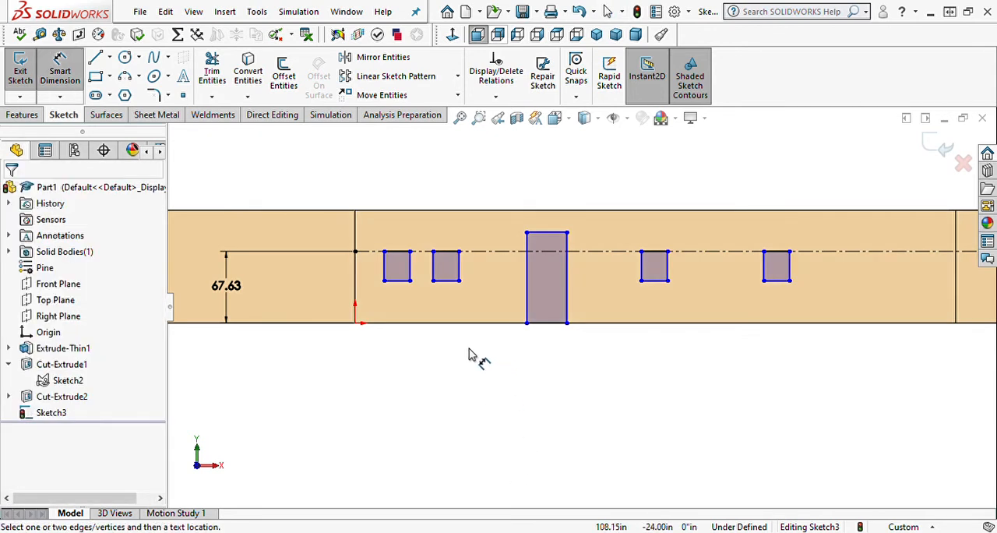
{"action": "left_click", "coordinate": [396, 253]}
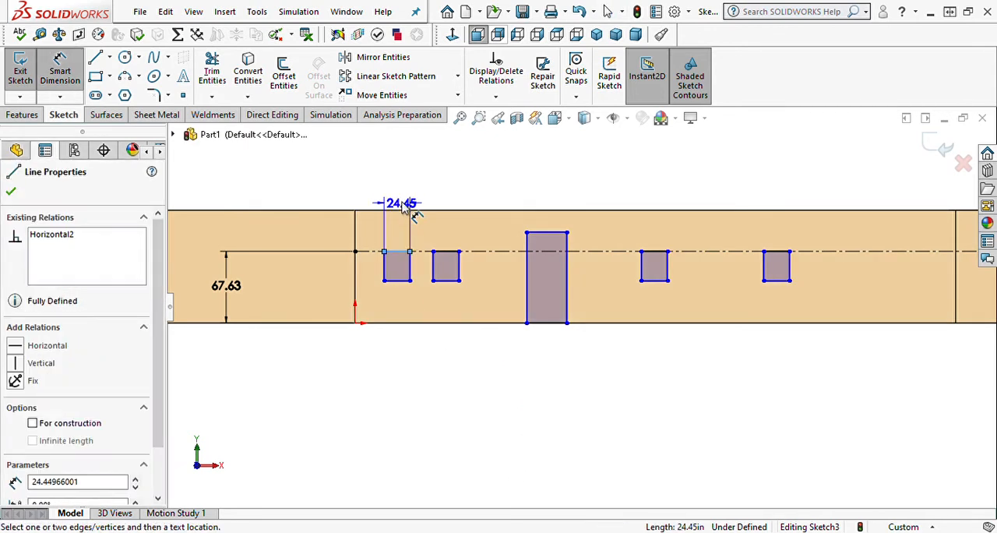
{"action": "left_click", "coordinate": [405, 200]}
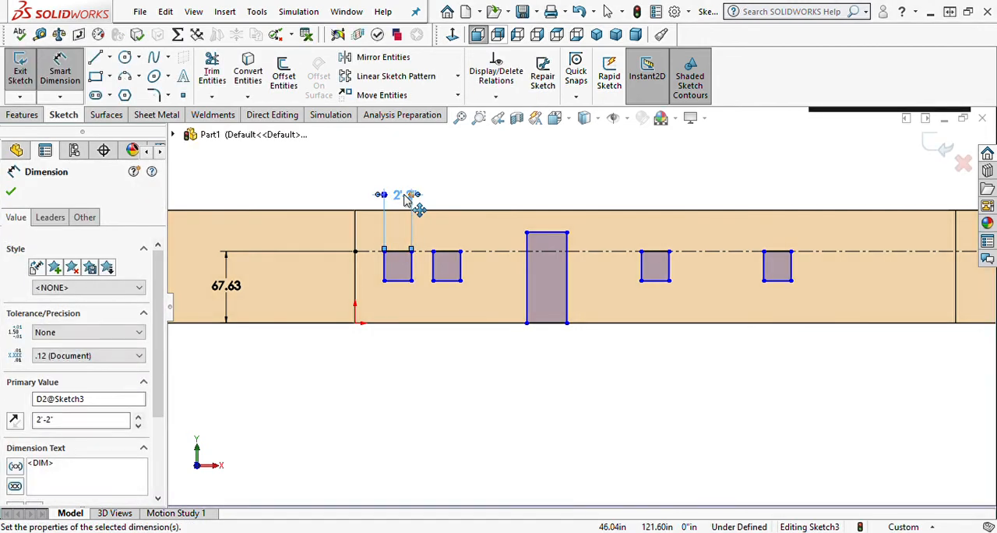
{"action": "left_click", "coordinate": [383, 267]}
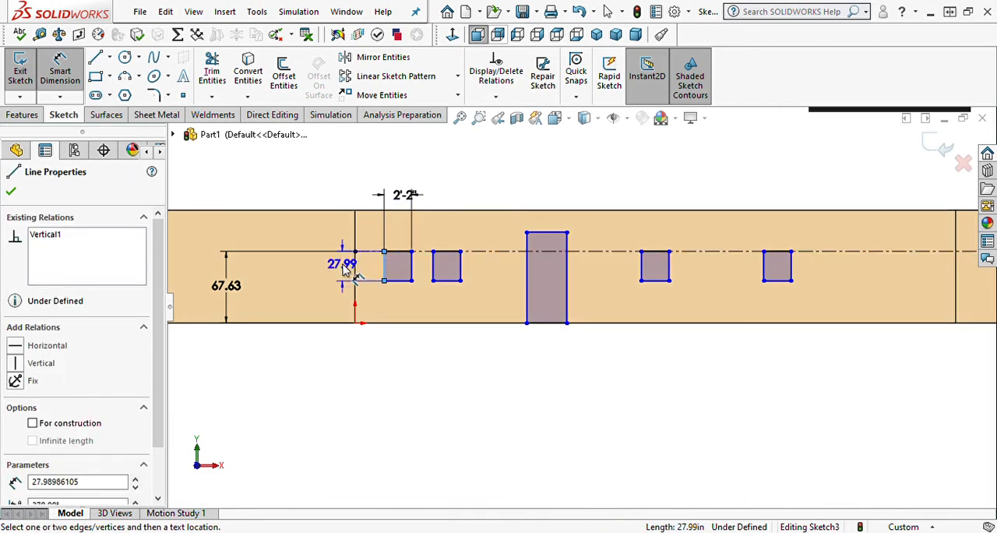
{"action": "left_click", "coordinate": [345, 265]}
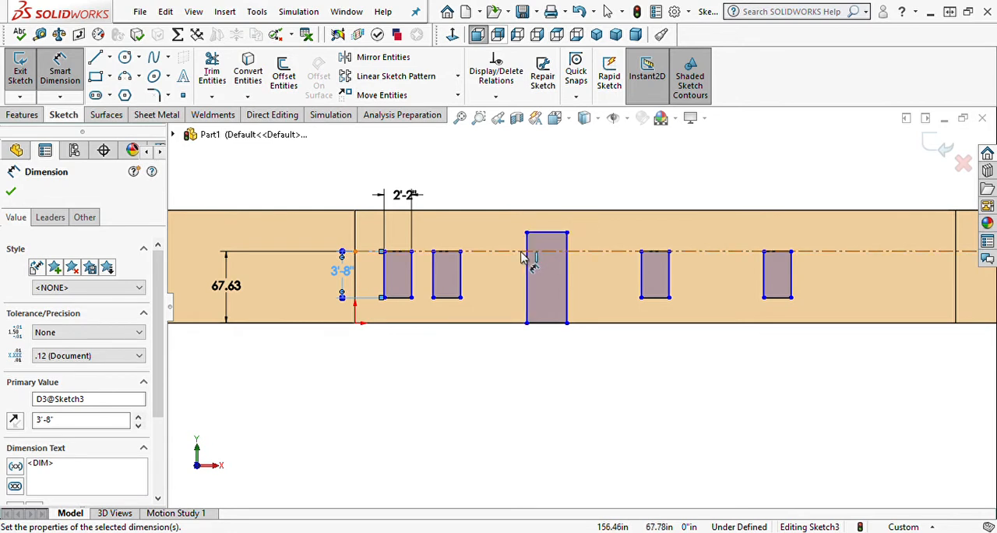
Dimension the rightmost middle-wall window's top midpoint 4'-6" from the wall section's right vertical edge.
{"action": "left_click", "coordinate": [956, 287]}
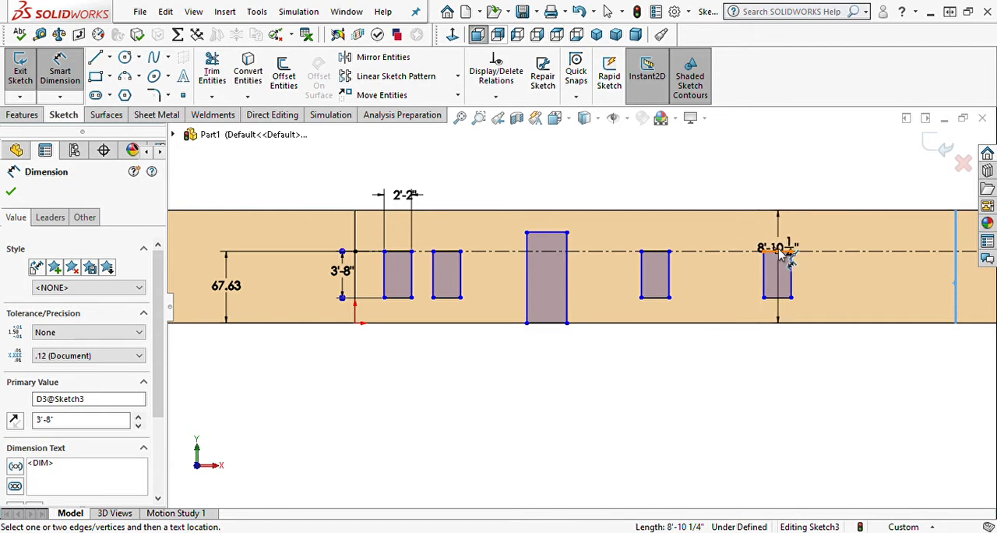
{"action": "left_click", "coordinate": [781, 252]}
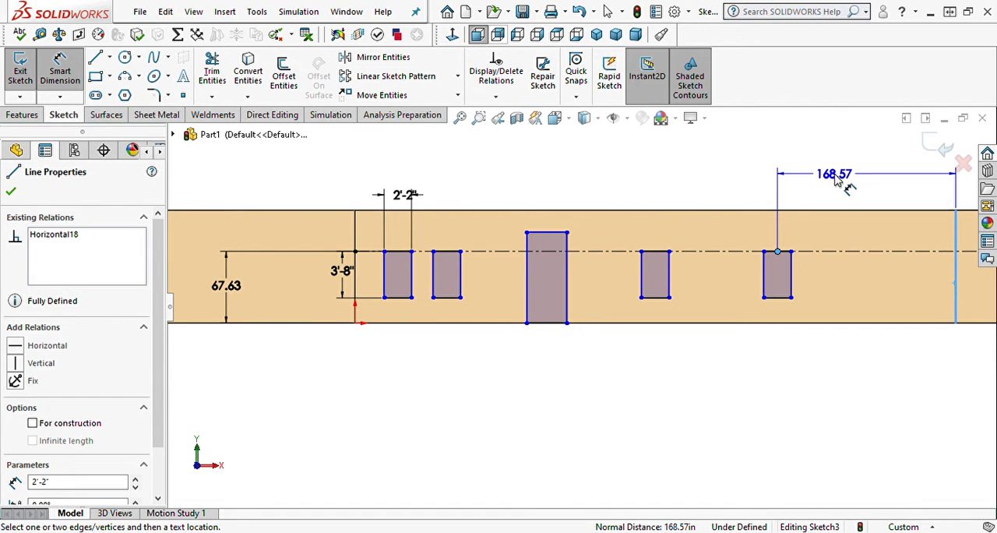
{"action": "left_click", "coordinate": [837, 178]}
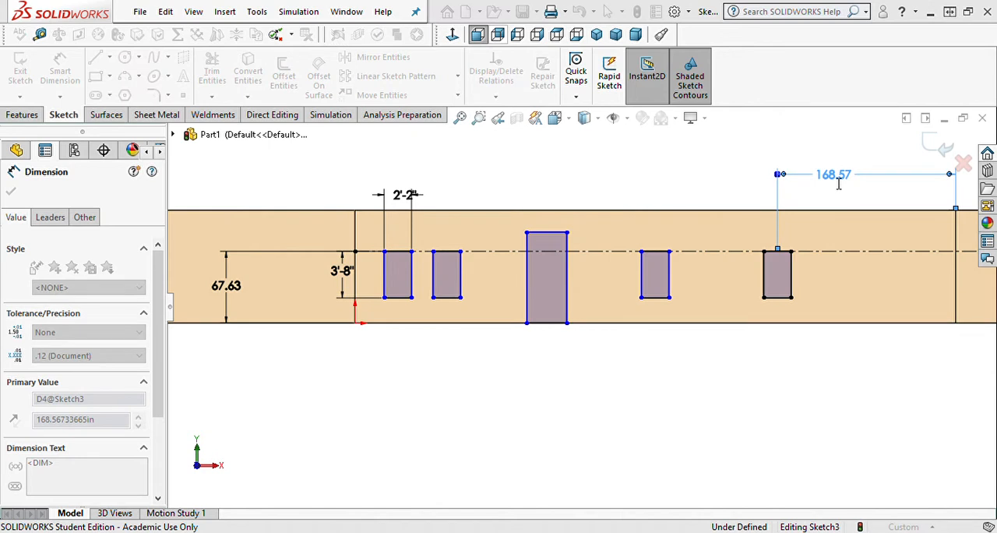
{"action": "key", "text": "Return"}
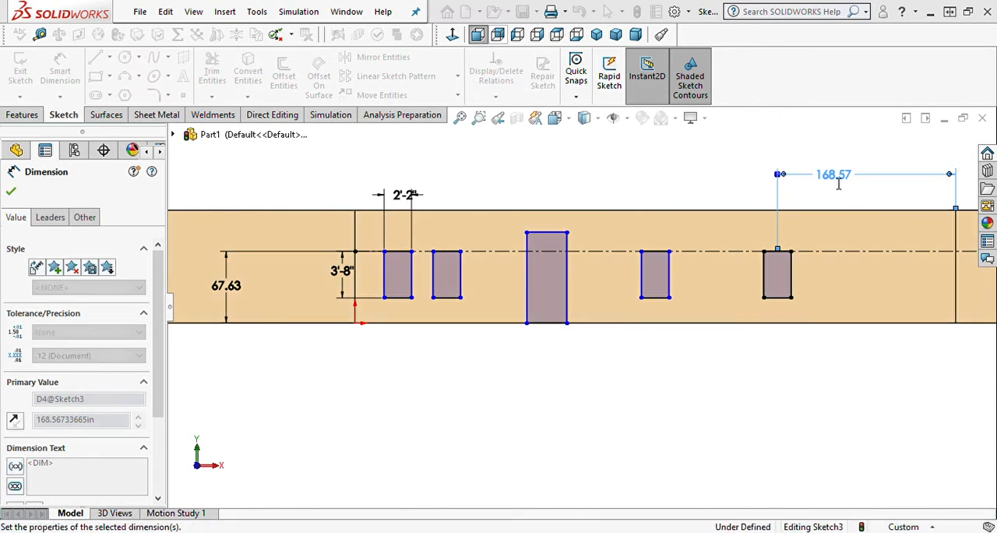
Set the spacing between the top midpoints of the two windows right of the door to 10'-4 1/2".
{"action": "left_click", "coordinate": [654, 254]}
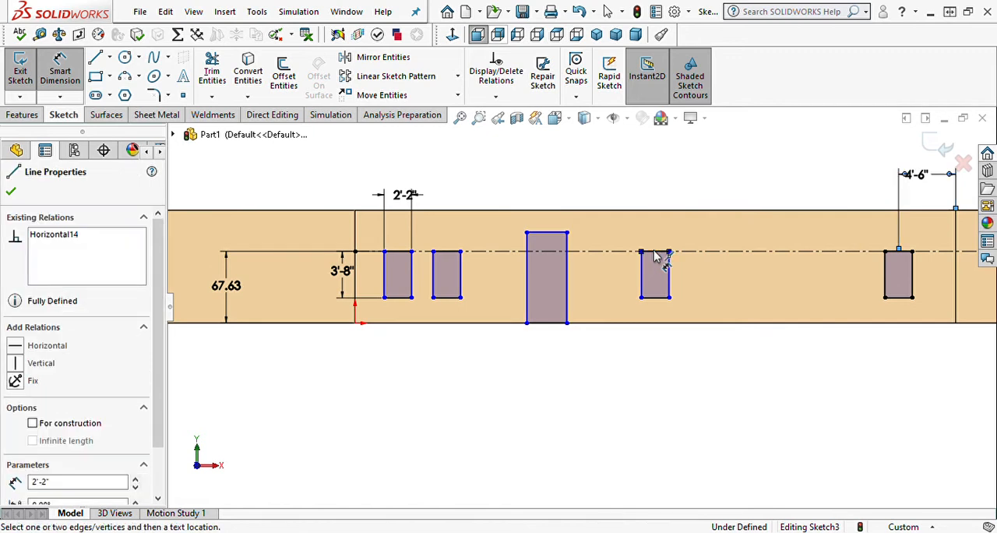
{"action": "left_click", "coordinate": [900, 254]}
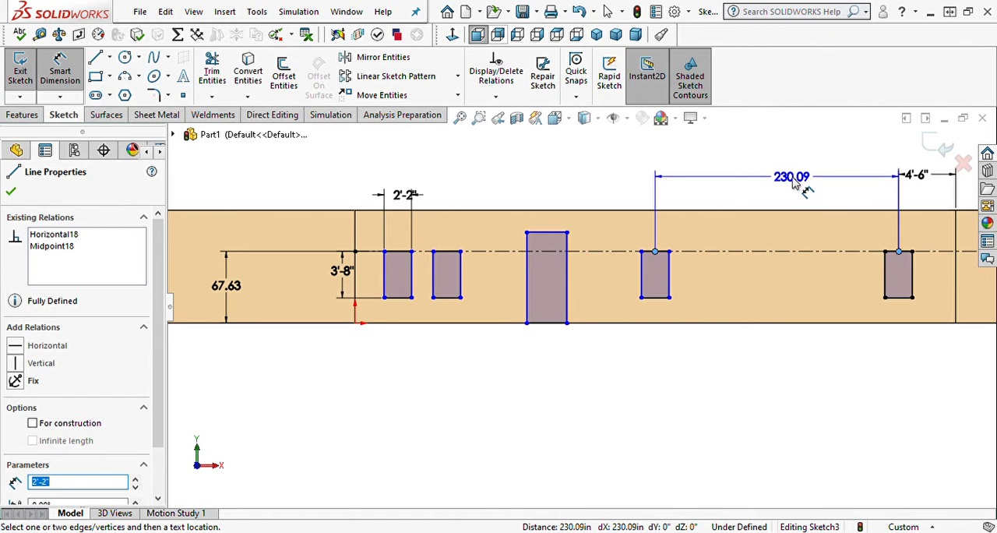
{"action": "left_click", "coordinate": [795, 181]}
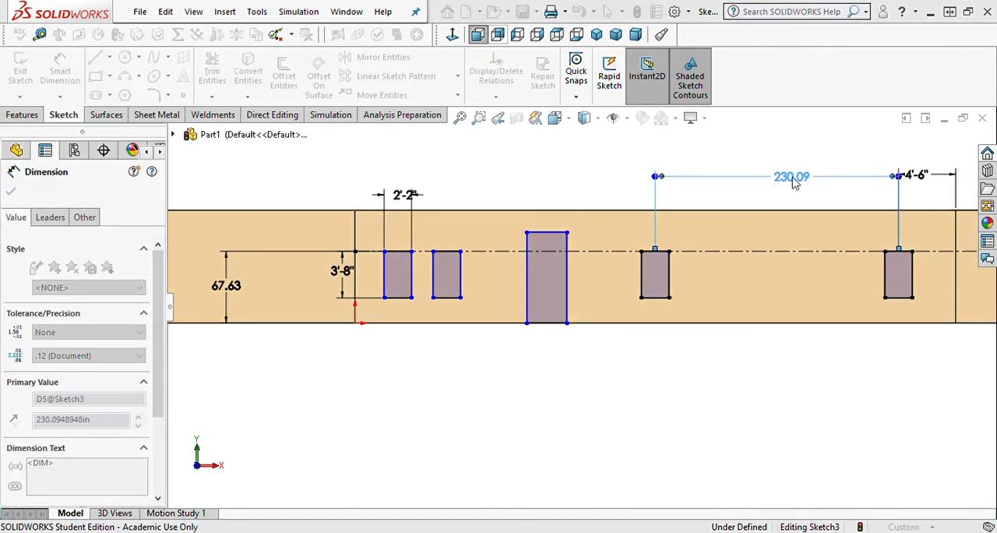
{"action": "key", "text": "Return"}
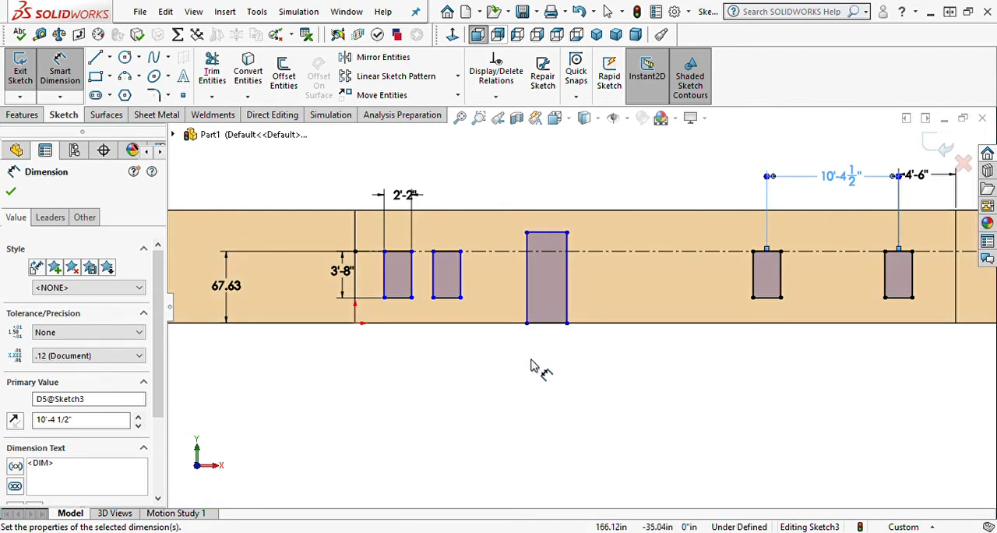
Dimension the door rectangle to 30 in wide and 78 in high.
{"action": "left_click", "coordinate": [543, 323]}
{"action": "left_click", "coordinate": [550, 351]}
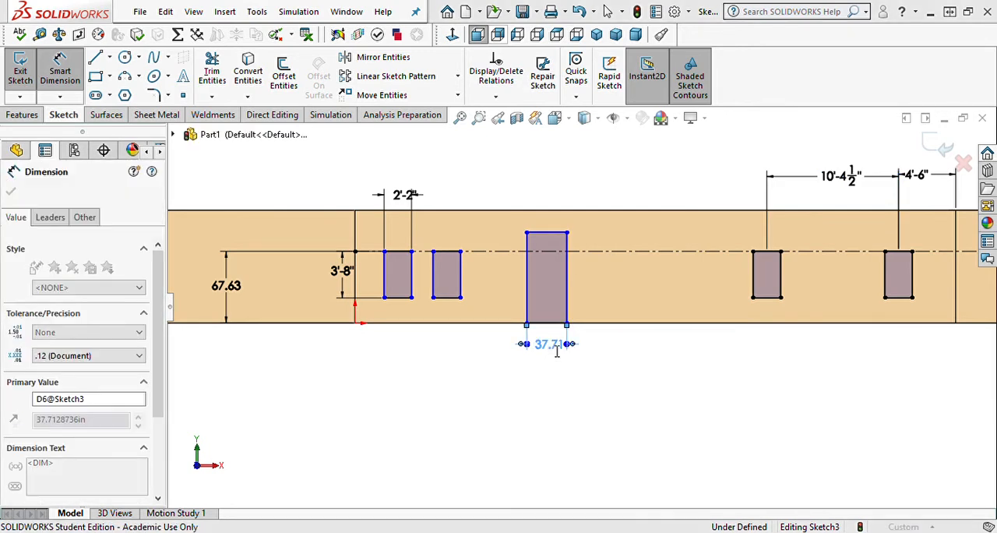
{"action": "type", "text": "30"}
{"action": "key", "text": "Return"}
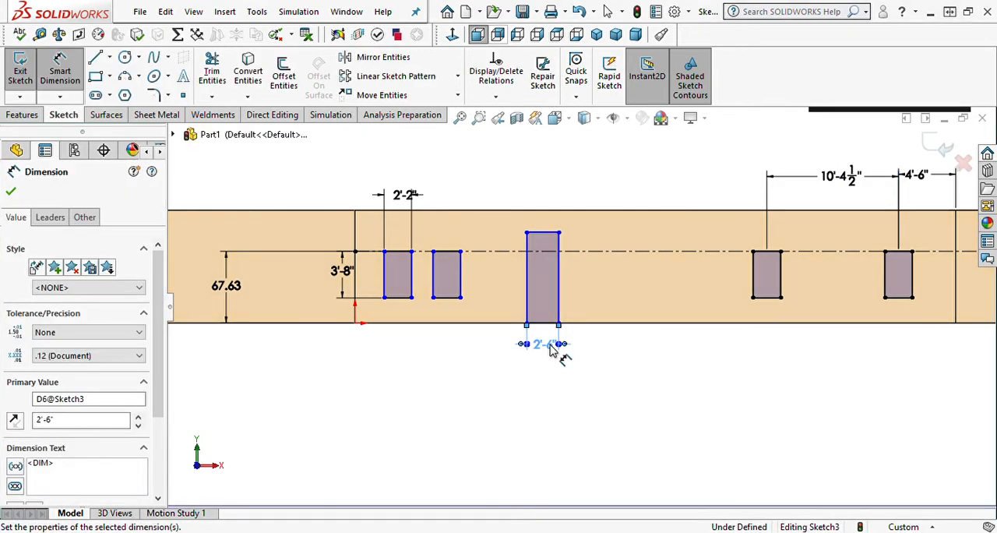
{"action": "left_click", "coordinate": [557, 304]}
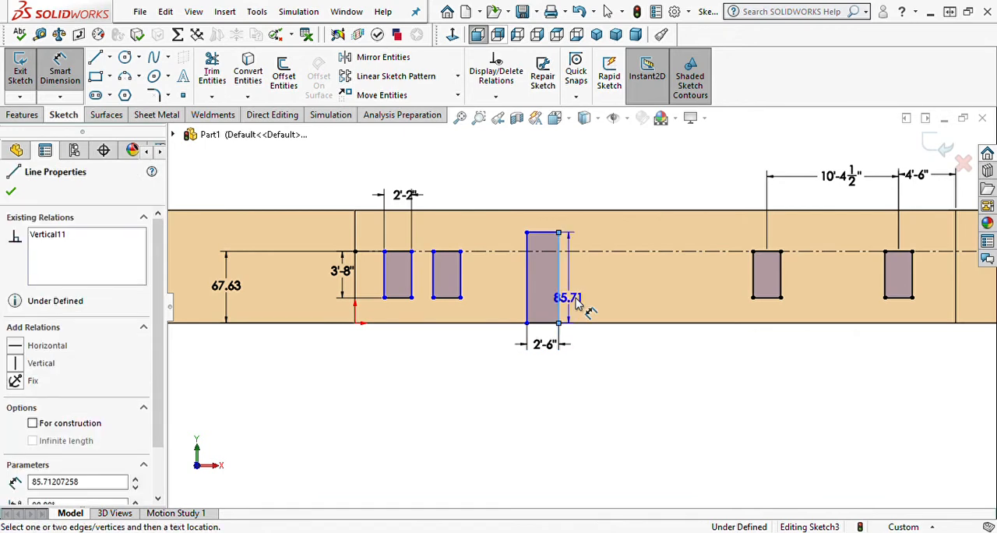
{"action": "left_click", "coordinate": [594, 297]}
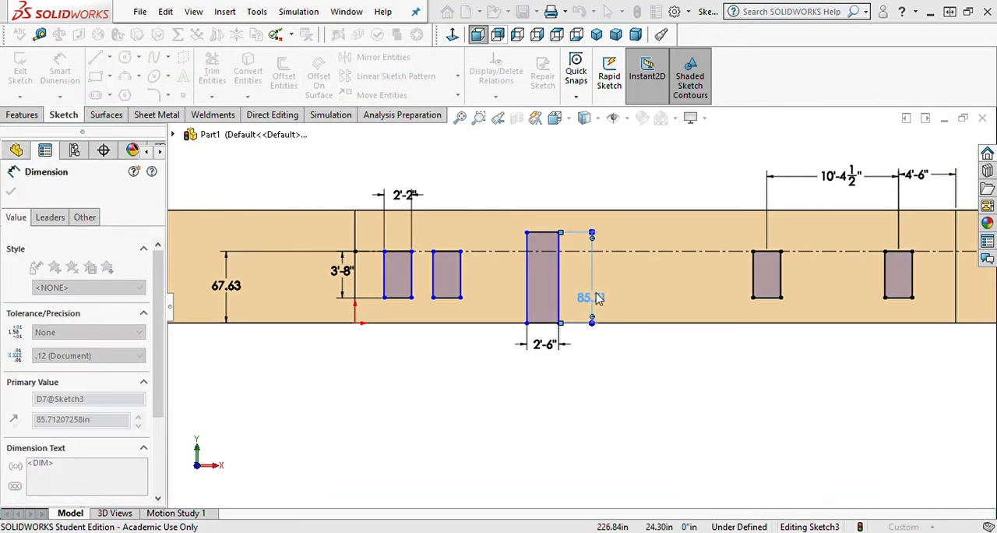
{"action": "type", "text": "78"}
{"action": "key", "text": "Return"}
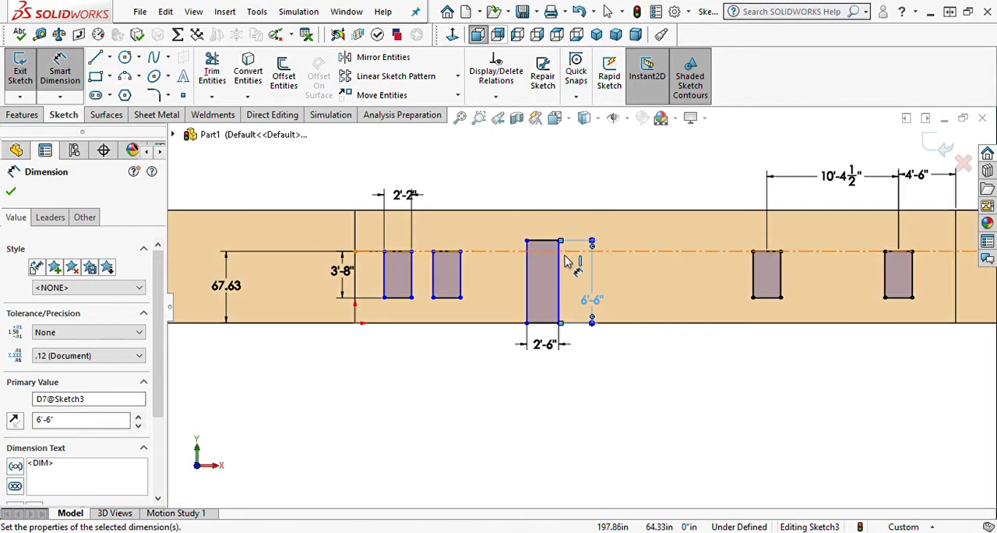
Set the horizontal distance from the door's top midpoint to the nearest window's top midpoint on its right to 8'-9 1/2".
{"action": "left_click", "coordinate": [545, 242]}
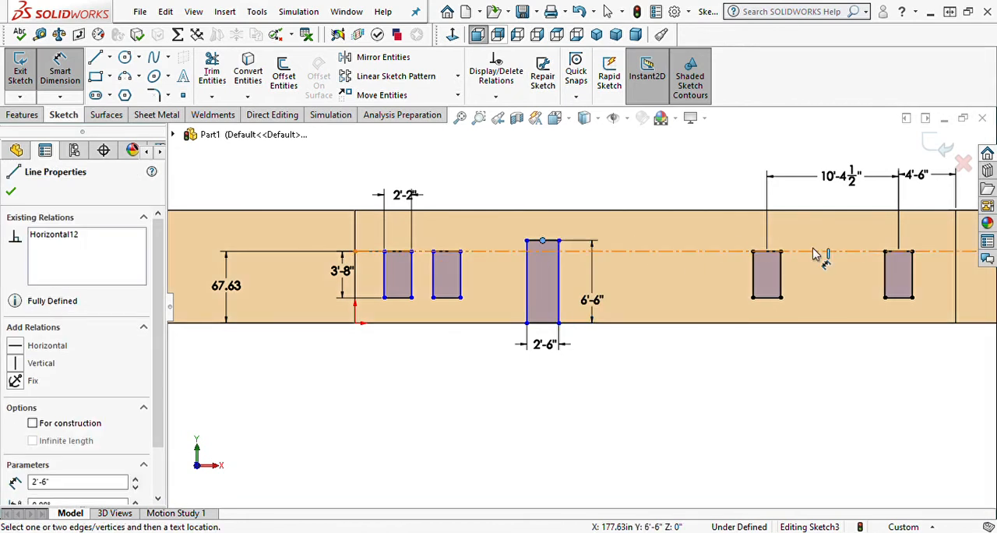
{"action": "left_click", "coordinate": [767, 254]}
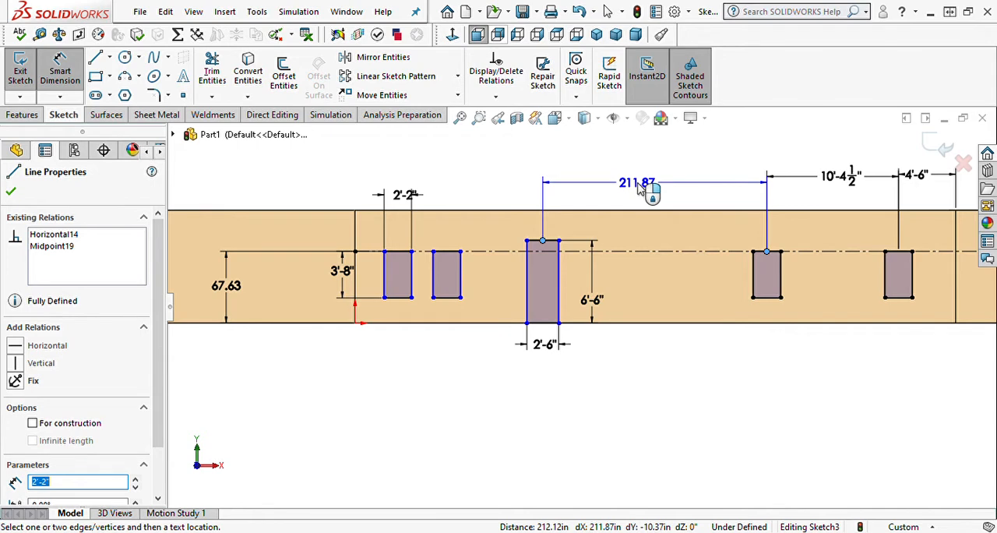
{"action": "left_click", "coordinate": [639, 191]}
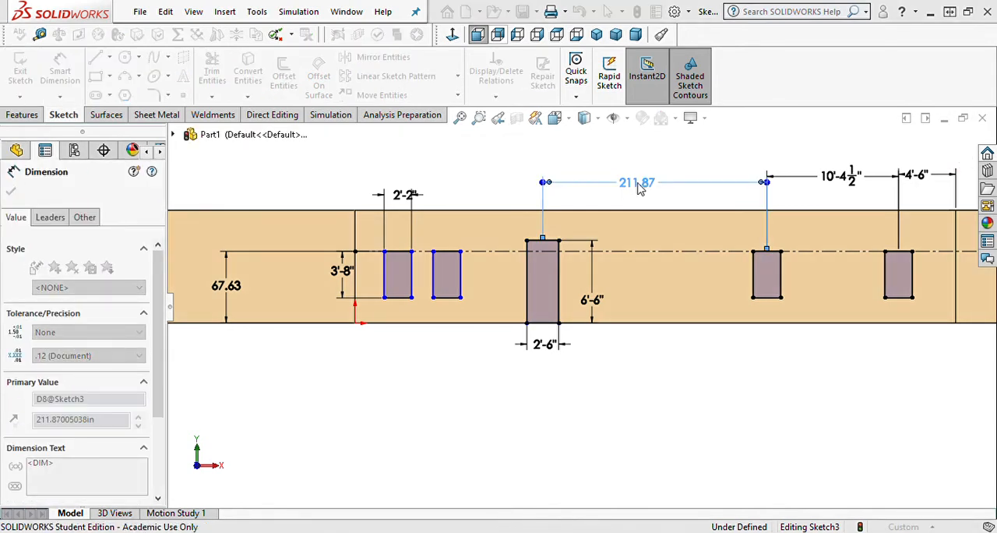
{"action": "key", "text": "Return"}
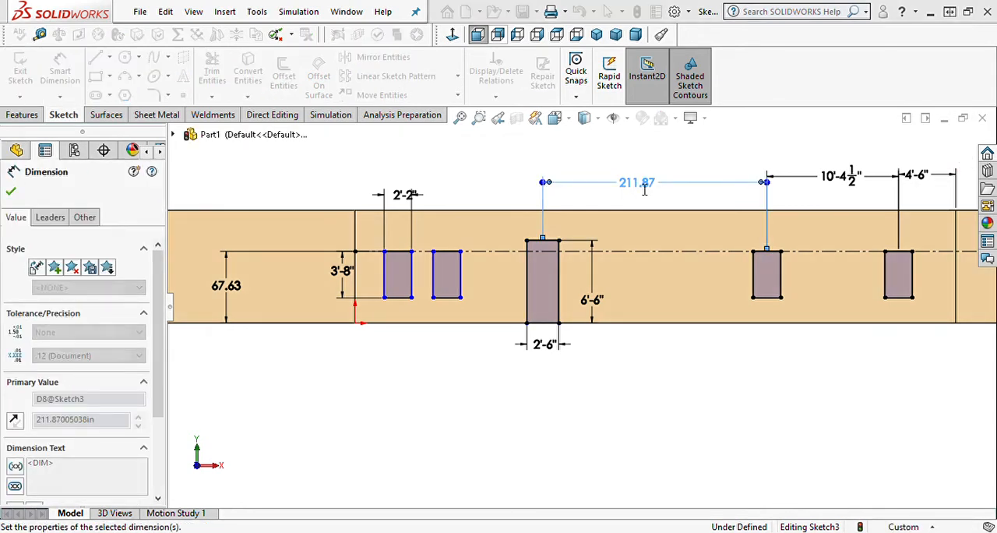
Set the horizontal distance between the top midpoints of the door and the second window from the left to 8'-10 1/2".
{"action": "left_click", "coordinate": [447, 251]}
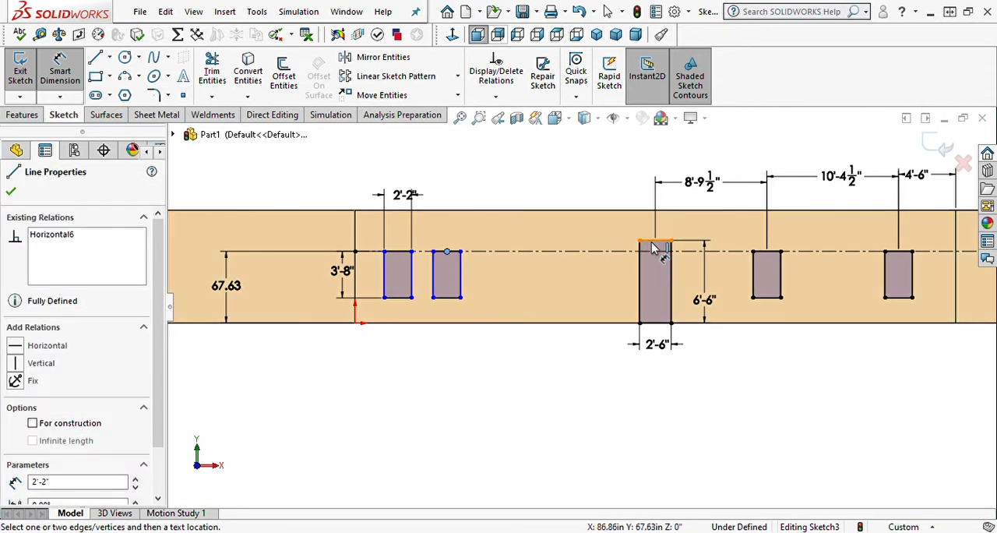
{"action": "left_click", "coordinate": [655, 240]}
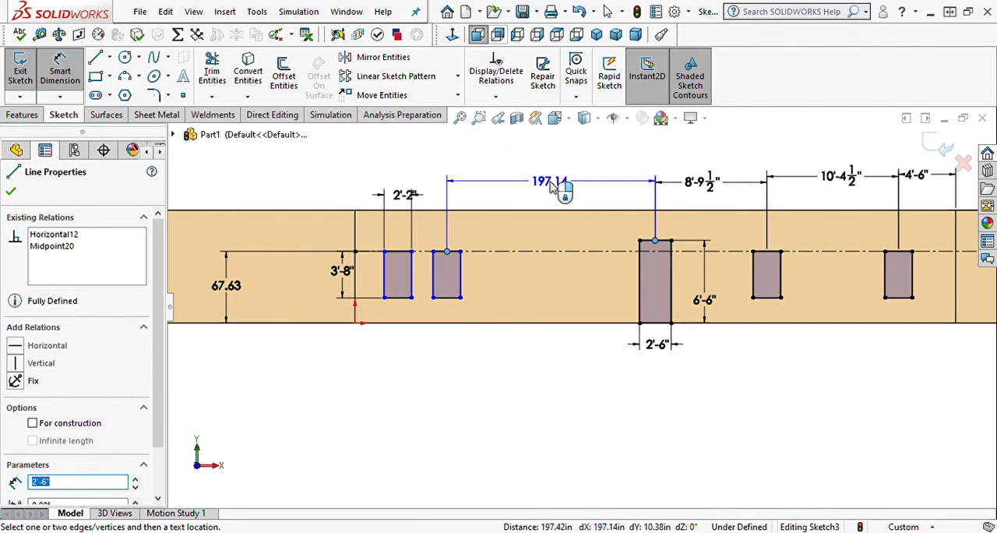
{"action": "left_click", "coordinate": [553, 187]}
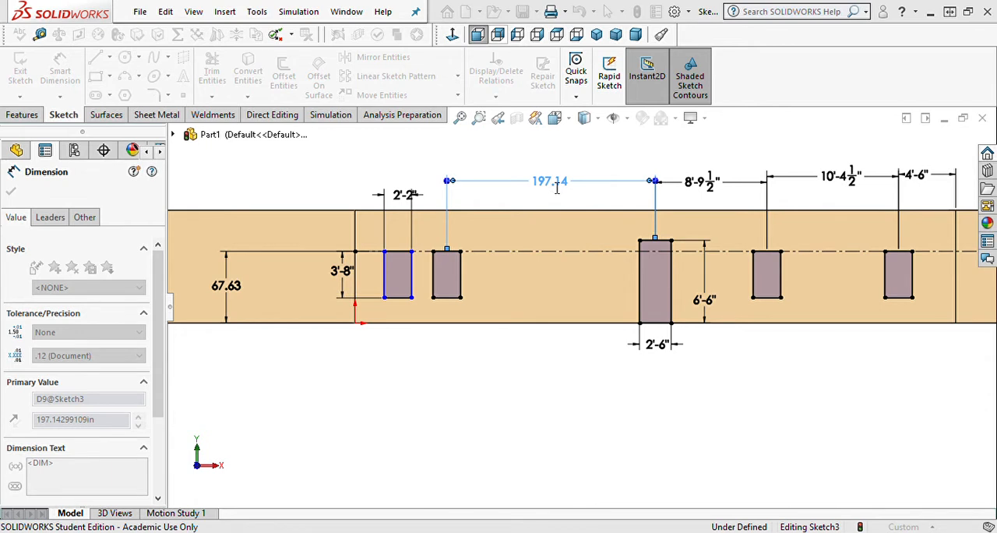
{"action": "key", "text": "Return"}
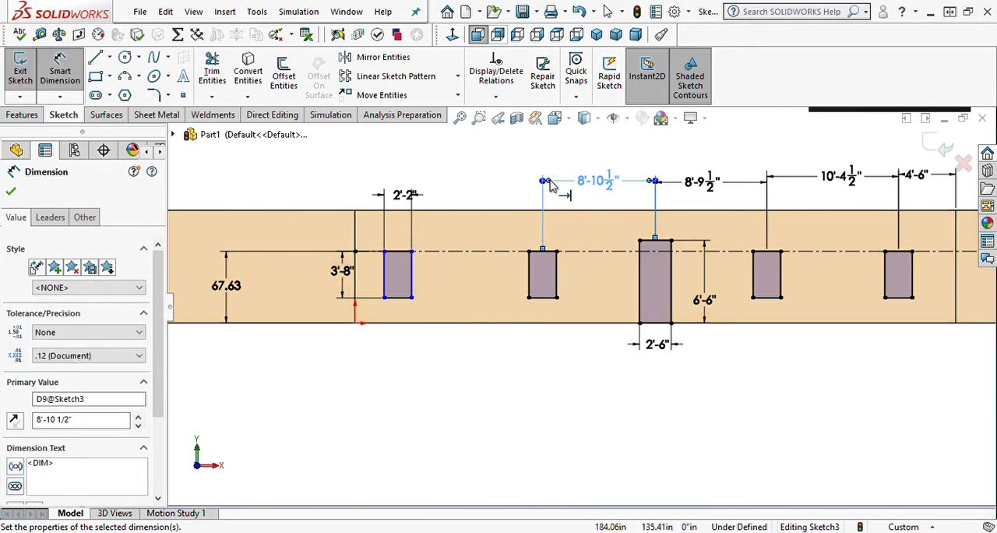
Set the spacing between the top midpoints of the two windows left of the door to 10'-4 1/2".
{"action": "left_click", "coordinate": [396, 253]}
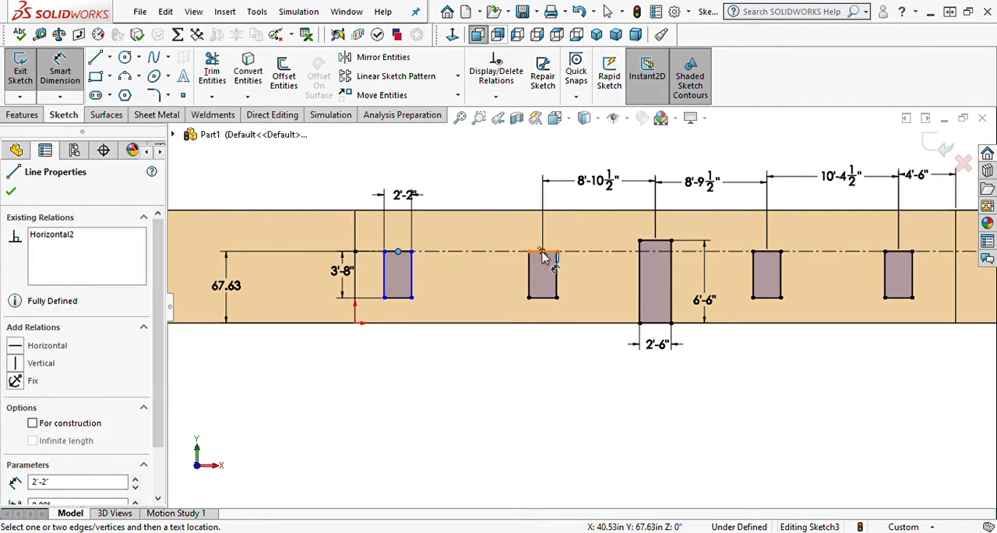
{"action": "left_click", "coordinate": [543, 251]}
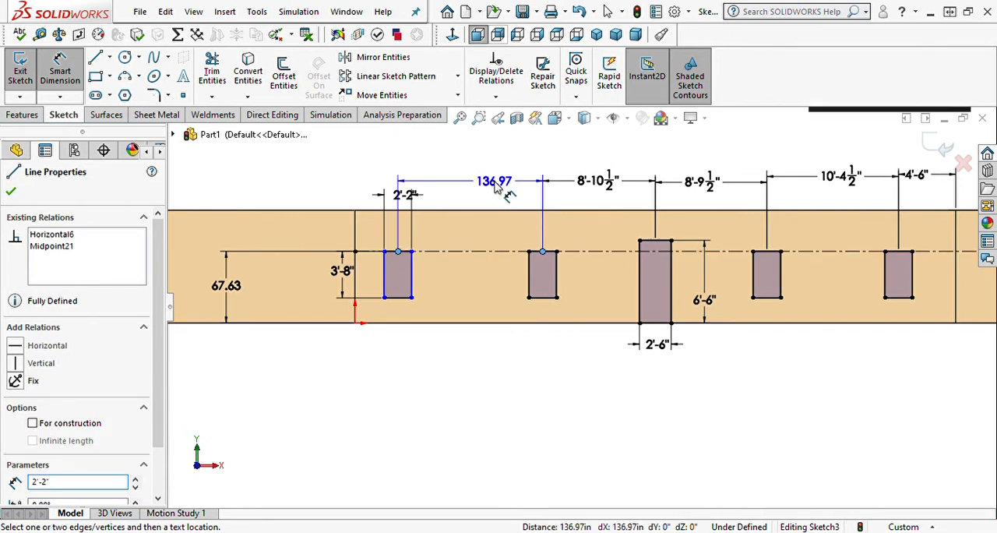
{"action": "left_click", "coordinate": [496, 184]}
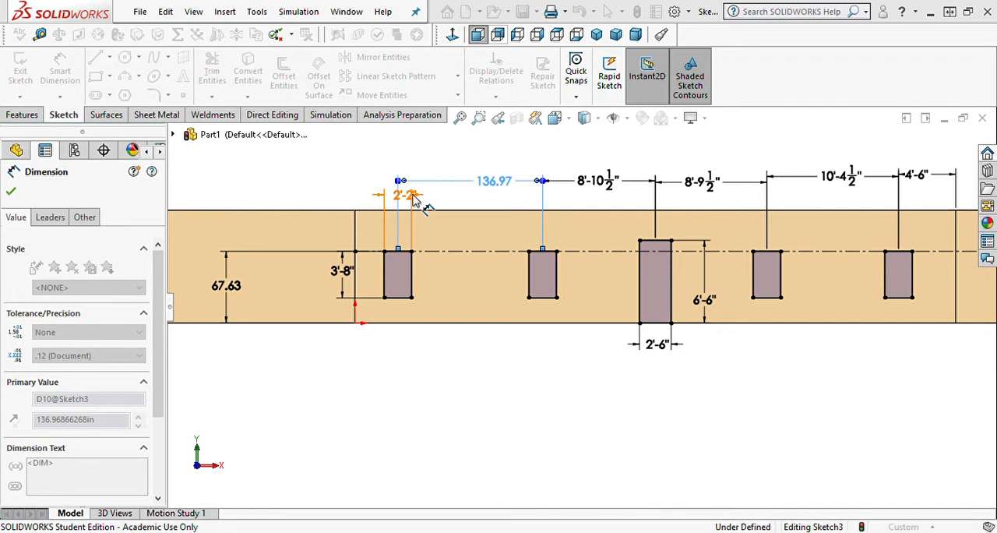
Move the leftmost window's width dimension below the wall and shift its height dimension slightly farther left.
{"action": "mouse_move", "coordinate": [418, 201]}
{"action": "left_mouse_down"}
{"action": "mouse_move", "coordinate": [413, 360]}
{"action": "mouse_move", "coordinate": [456, 372]}
{"action": "mouse_move", "coordinate": [373, 367]}
{"action": "left_mouse_up"}
{"action": "left_click_drag", "start_coordinate": [355, 278], "coordinate": [340, 279]}
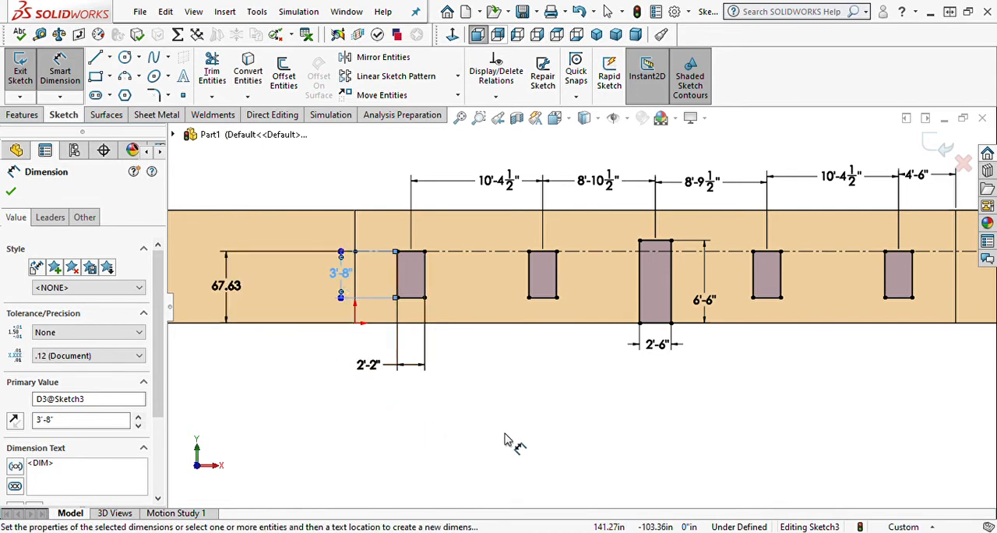
{"action": "scroll", "coordinate": [712, 407], "scroll_direction": "up", "scroll_amount": 4}
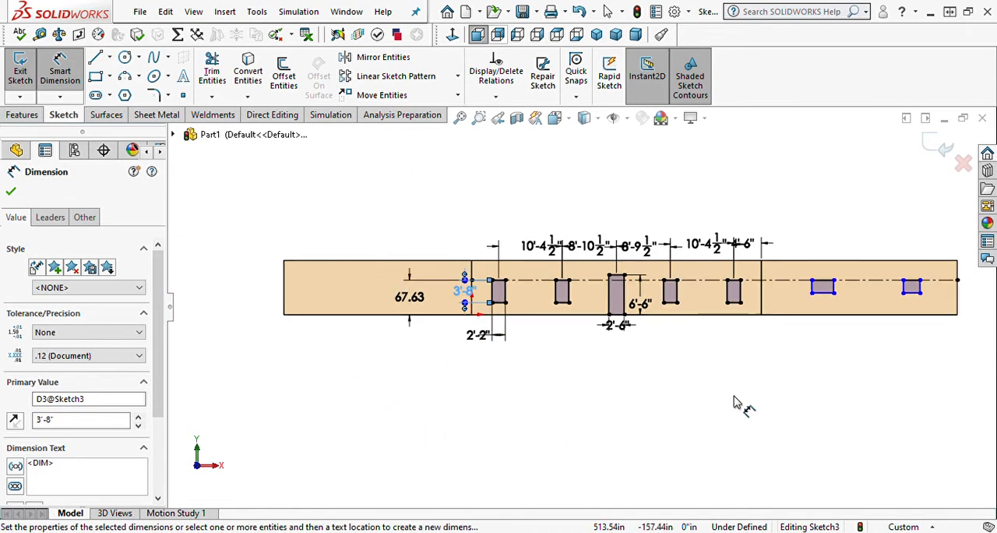
Make the bottom edges of the two windows on the far-right wall equal and collinear with the adjacent wall's rightmost window bottom edge.
{"action": "scroll", "coordinate": [670, 323], "scroll_direction": "up", "scroll_amount": 3}
{"action": "scroll", "coordinate": [760, 304], "scroll_direction": "down", "scroll_amount": 5}
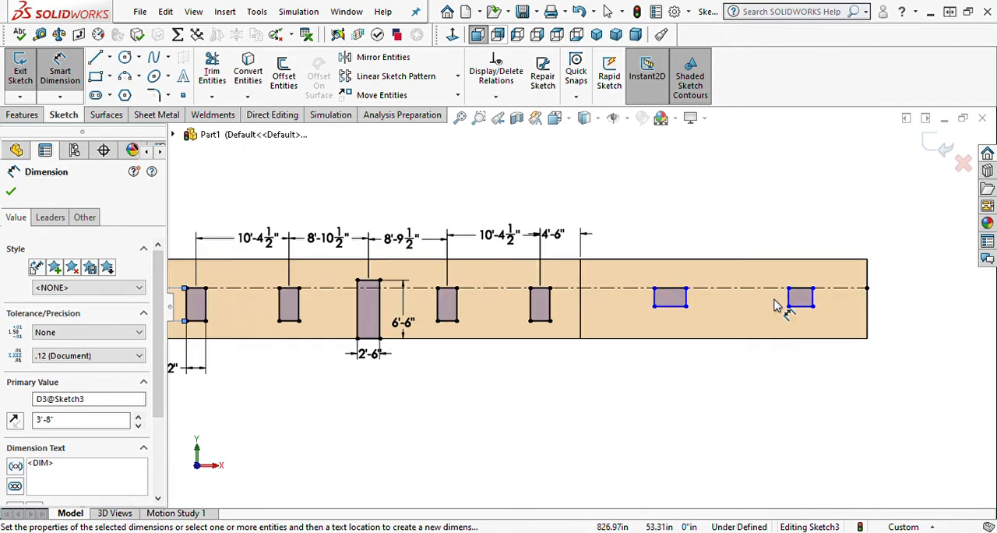
{"action": "scroll", "coordinate": [740, 320], "scroll_direction": "down", "scroll_amount": 1}
{"action": "key", "text": "Escape"}
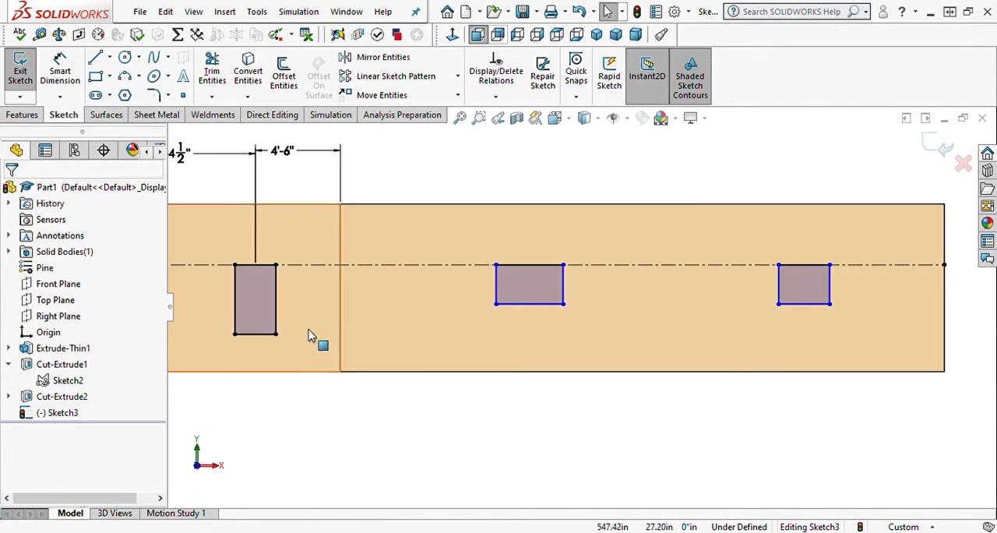
{"action": "left_click", "coordinate": [265, 336]}
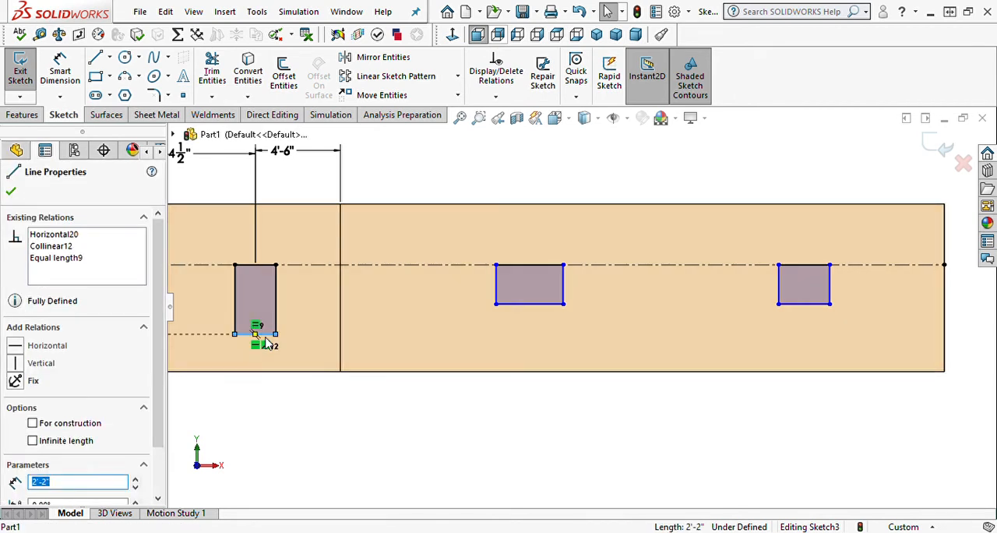
{"action": "left_click", "coordinate": [529, 303], "text": "ctrl"}
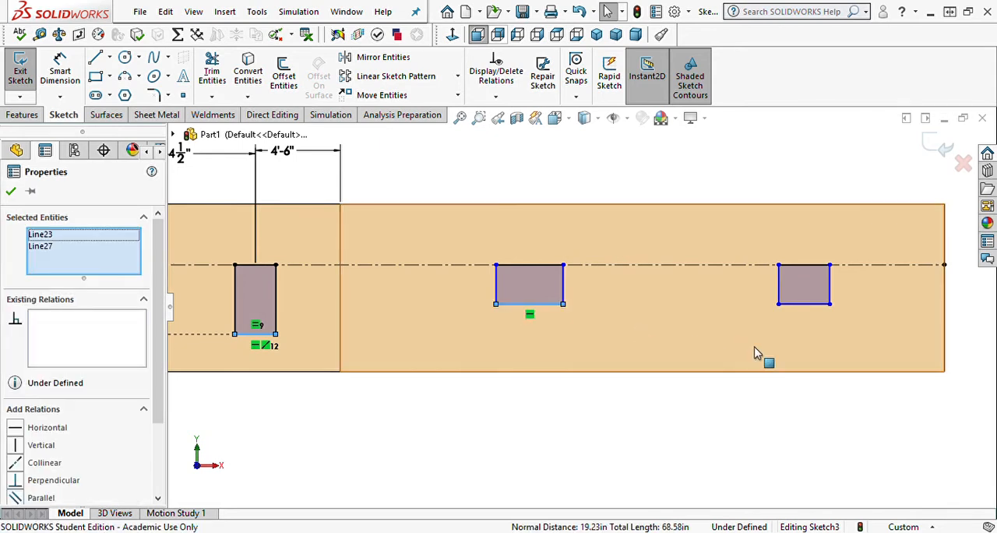
{"action": "left_click", "coordinate": [803, 305], "text": "ctrl"}
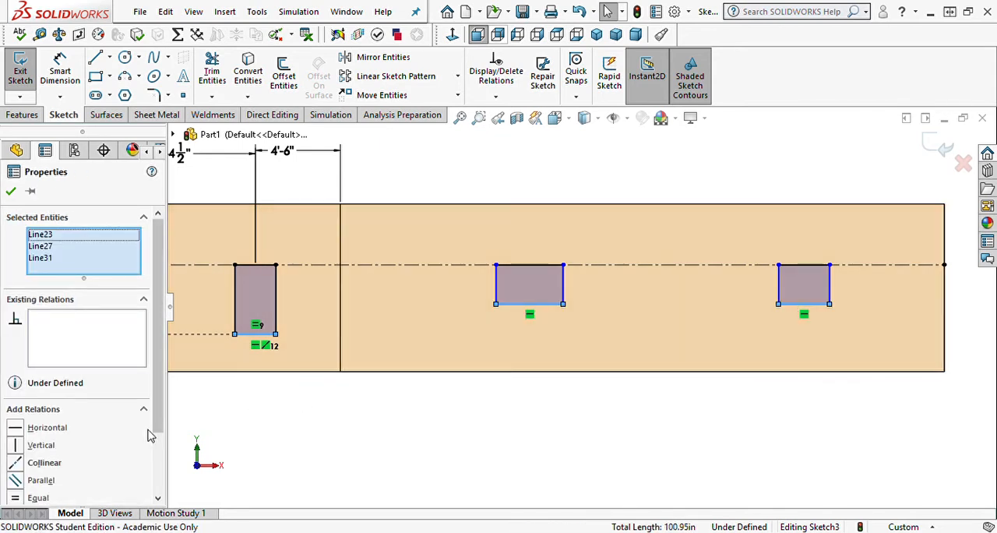
{"action": "scroll", "coordinate": [129, 440], "scroll_direction": "down", "scroll_amount": 3}
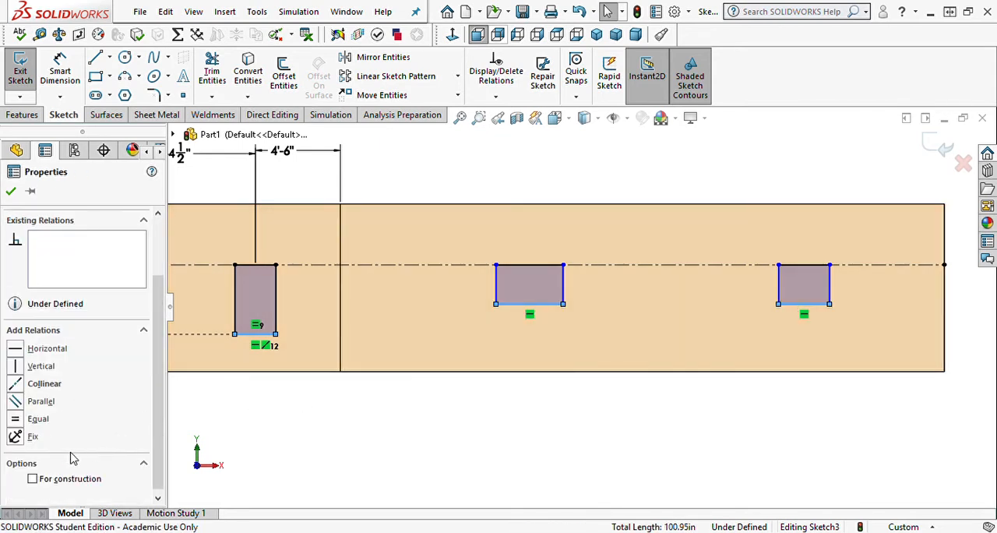
{"action": "left_click", "coordinate": [17, 421]}
{"action": "left_click", "coordinate": [14, 385]}
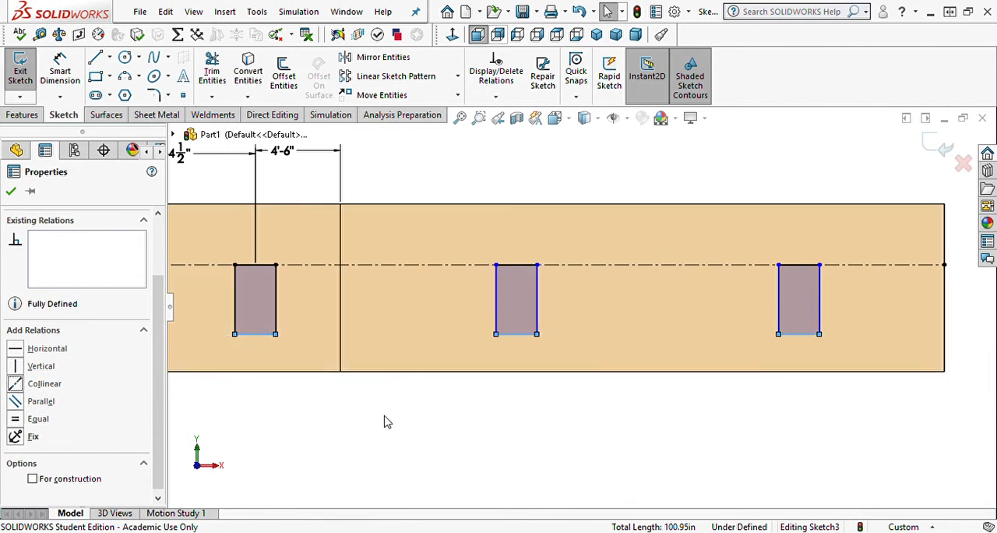
{"action": "left_click", "coordinate": [331, 424]}
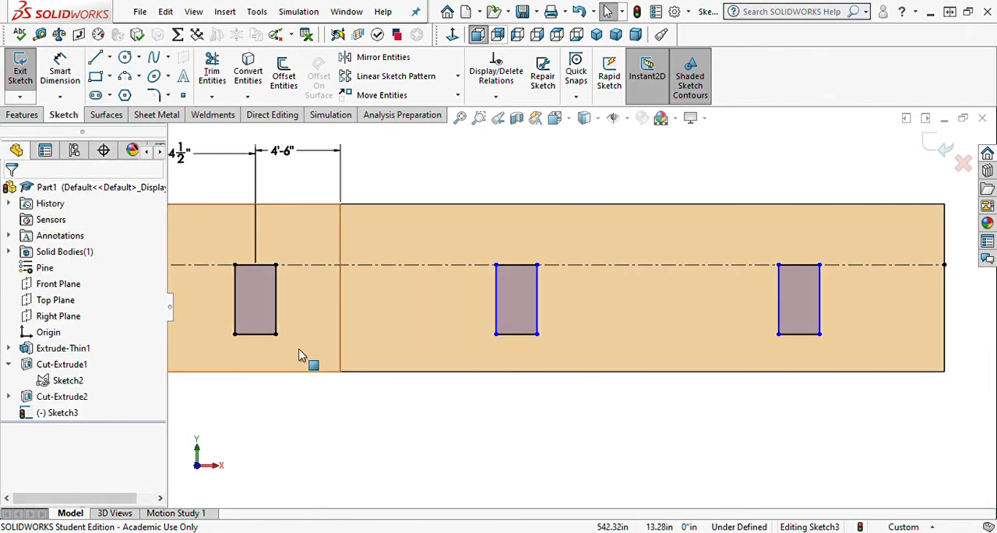
{"action": "left_click", "coordinate": [275, 316]}
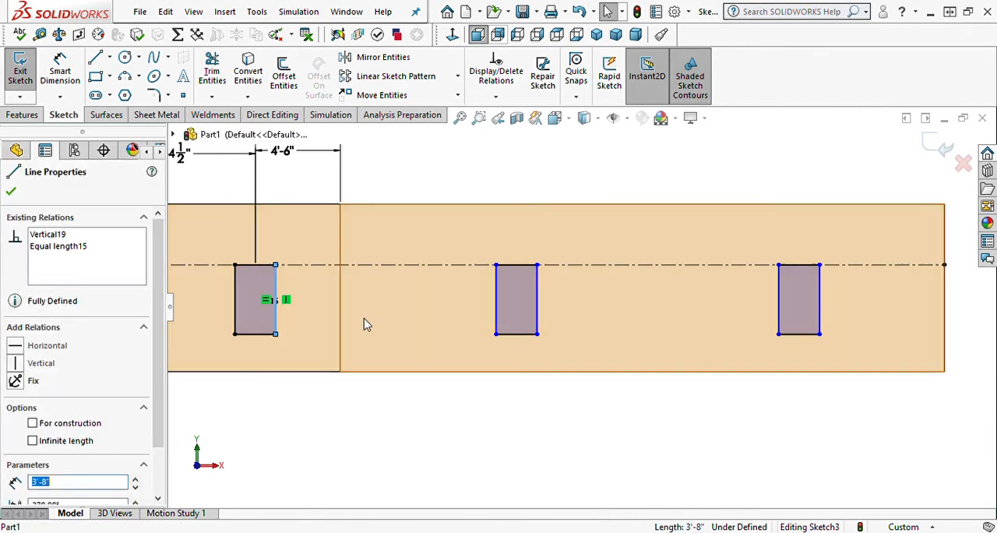
{"action": "left_click", "coordinate": [538, 314], "text": "ctrl"}
{"action": "left_click", "coordinate": [821, 315], "text": "ctrl"}
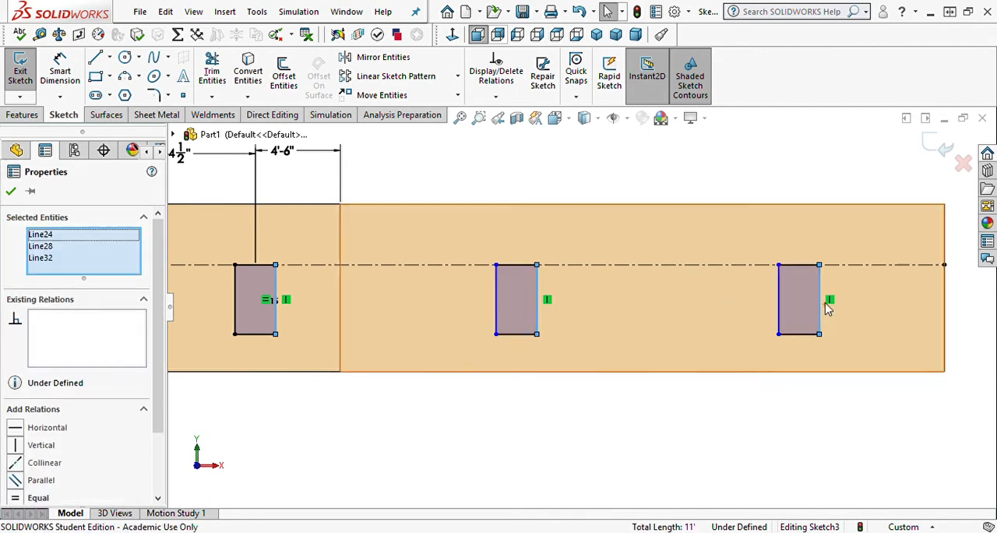
{"action": "left_click", "coordinate": [635, 465]}
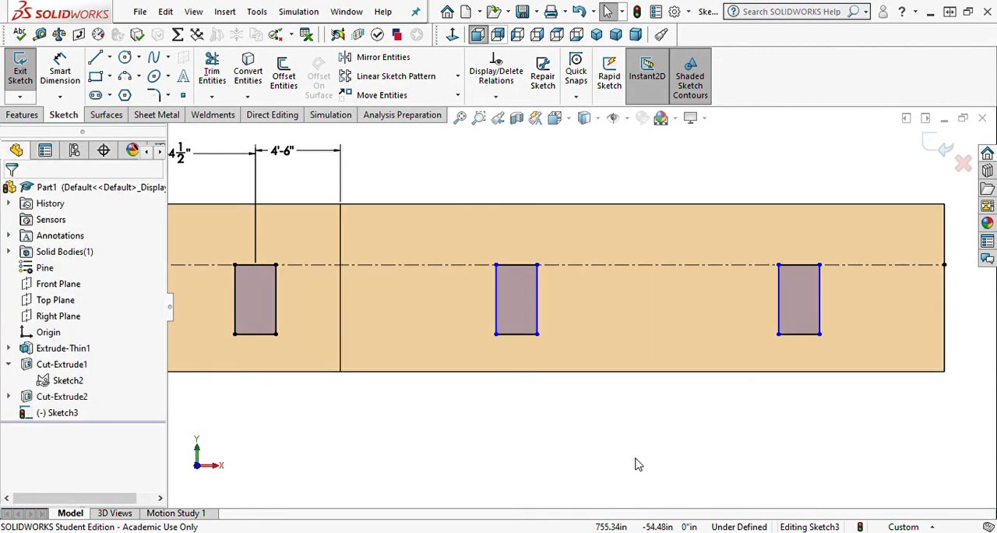
Set the horizontal distance from the rightmost window's top midpoint to the wall's right end to 6'-9".
{"action": "right_click_drag", "start_coordinate": [542, 459], "coordinate": [562, 396]}
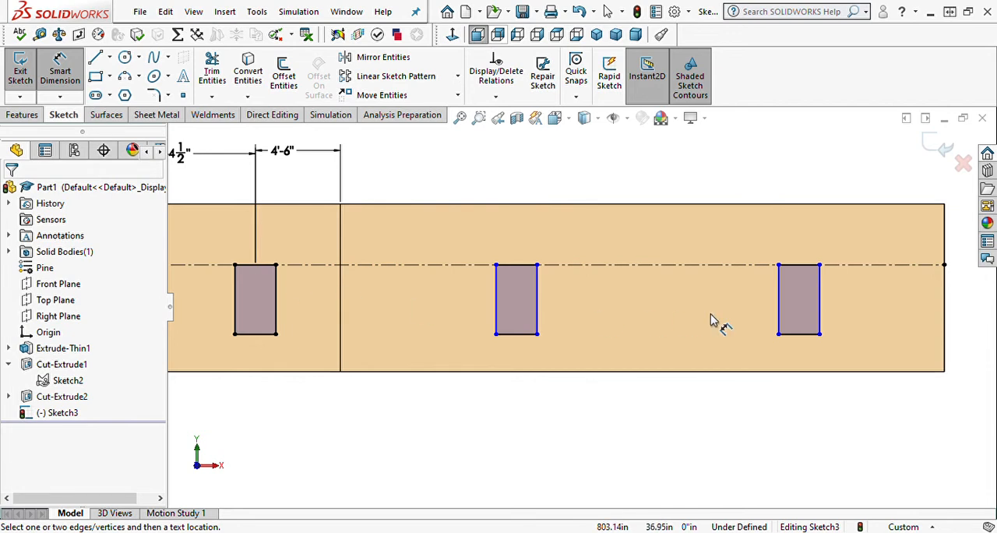
{"action": "left_click", "coordinate": [943, 322]}
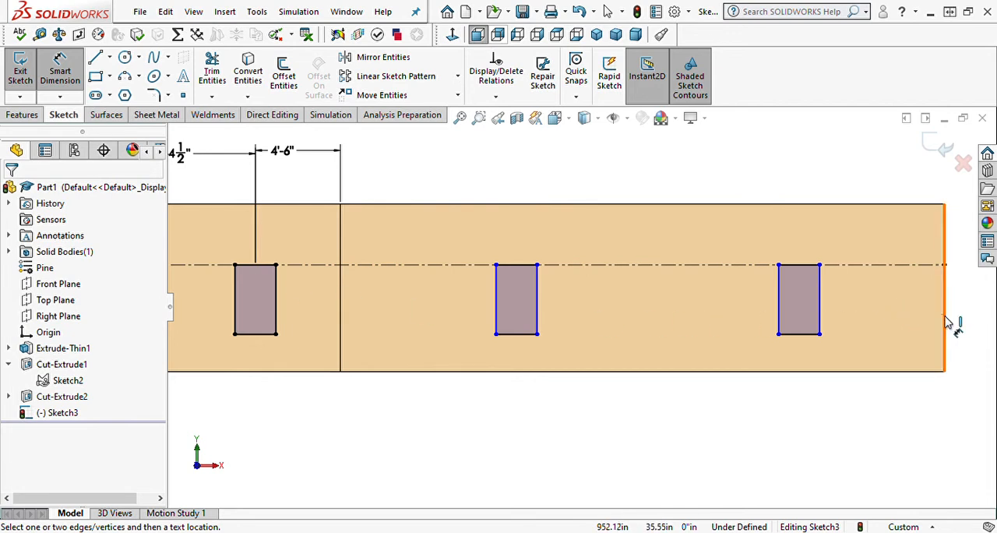
{"action": "left_click", "coordinate": [802, 269]}
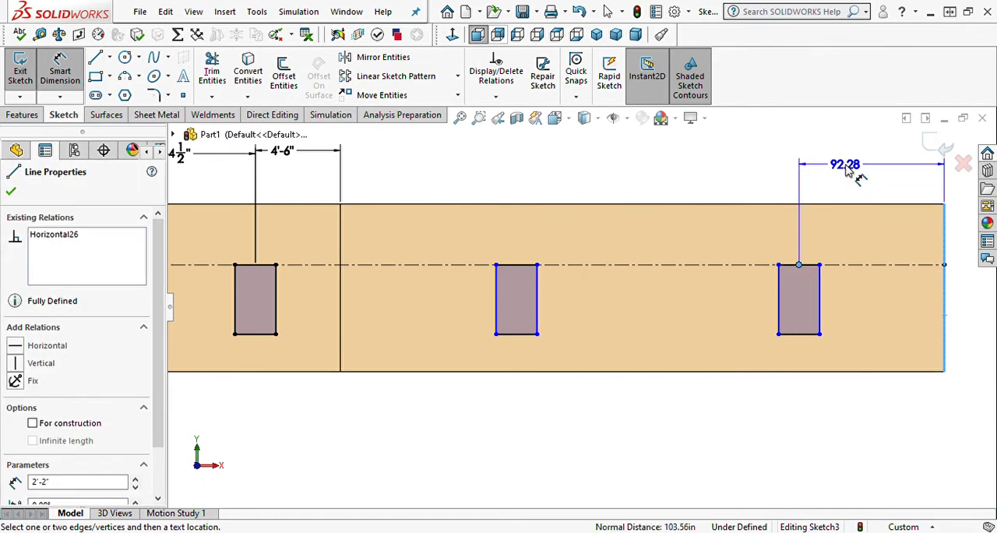
{"action": "left_click", "coordinate": [850, 172]}
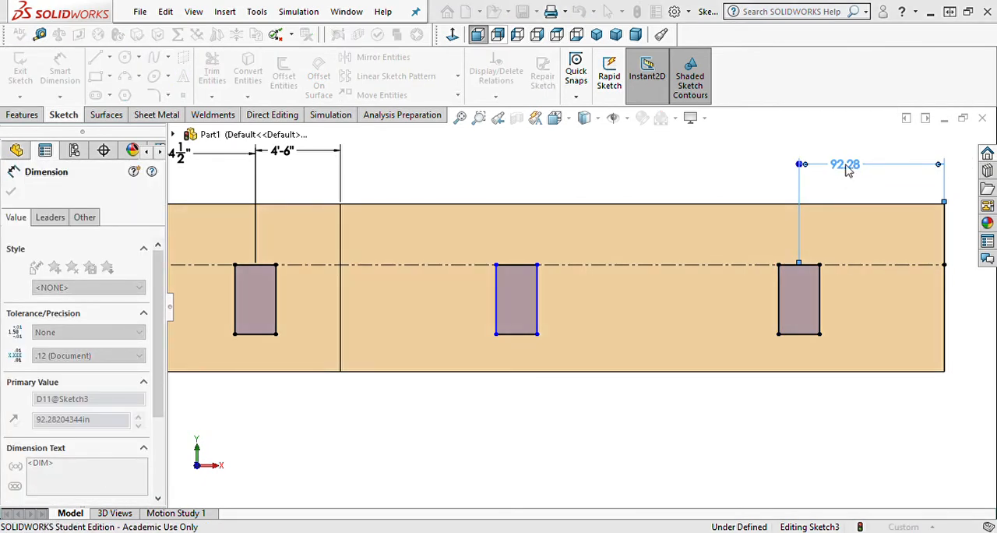
{"action": "type", "text": "6'9\""}
{"action": "key", "text": "Return"}
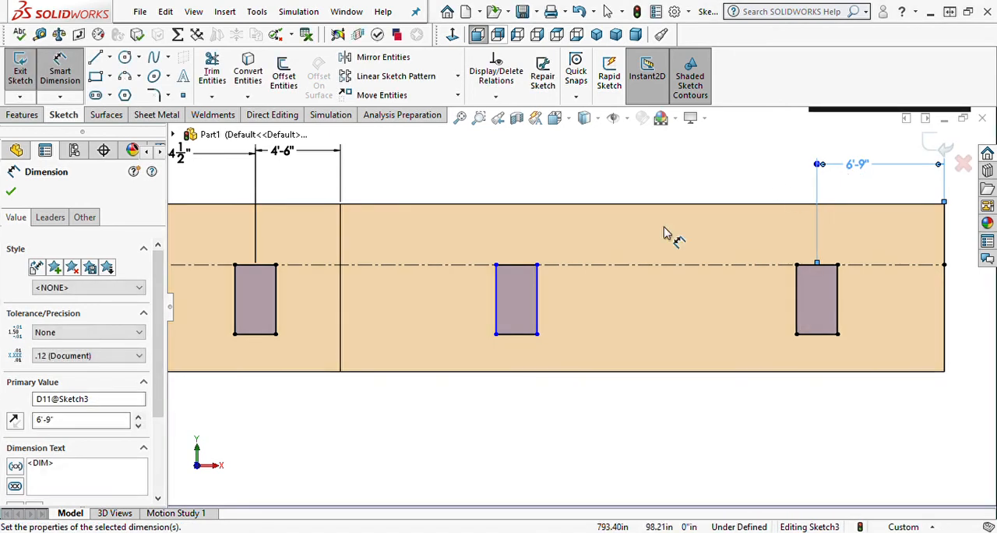
Set the horizontal distance between the top midpoints of the two windows on the far-right wall to 18'-6".
{"action": "left_click", "coordinate": [516, 266]}
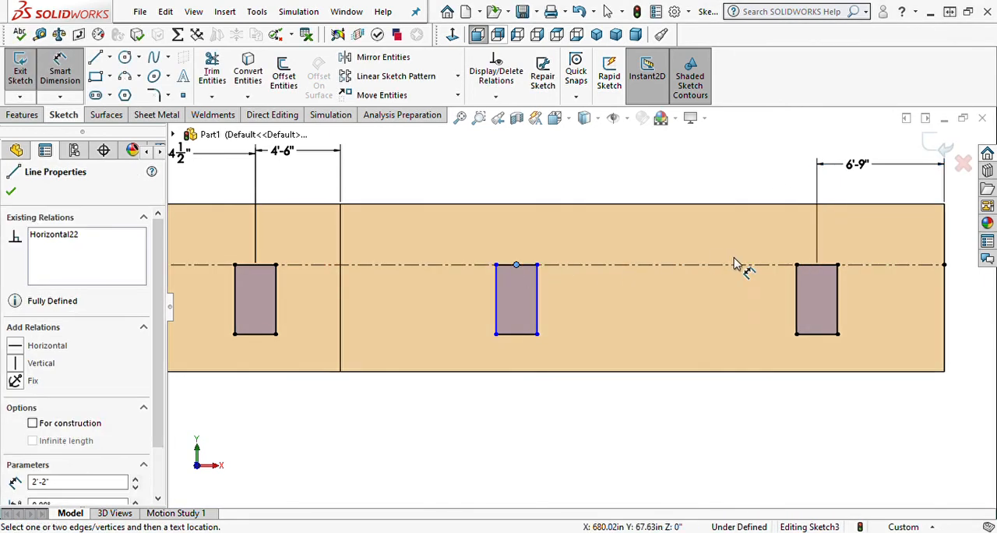
{"action": "left_click", "coordinate": [816, 266]}
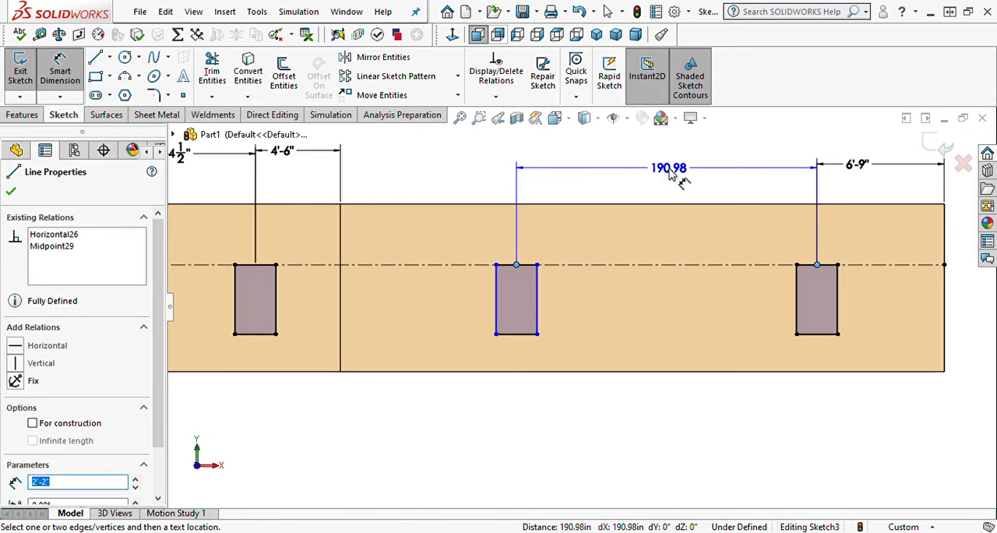
{"action": "left_click", "coordinate": [668, 174]}
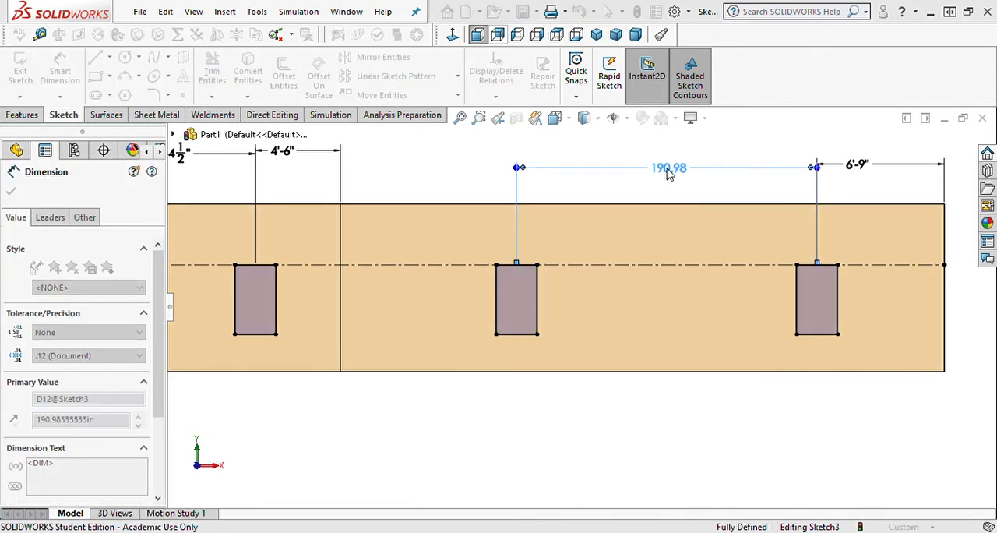
{"action": "type", "text": "18'-6\""}
{"action": "key", "text": "Return"}
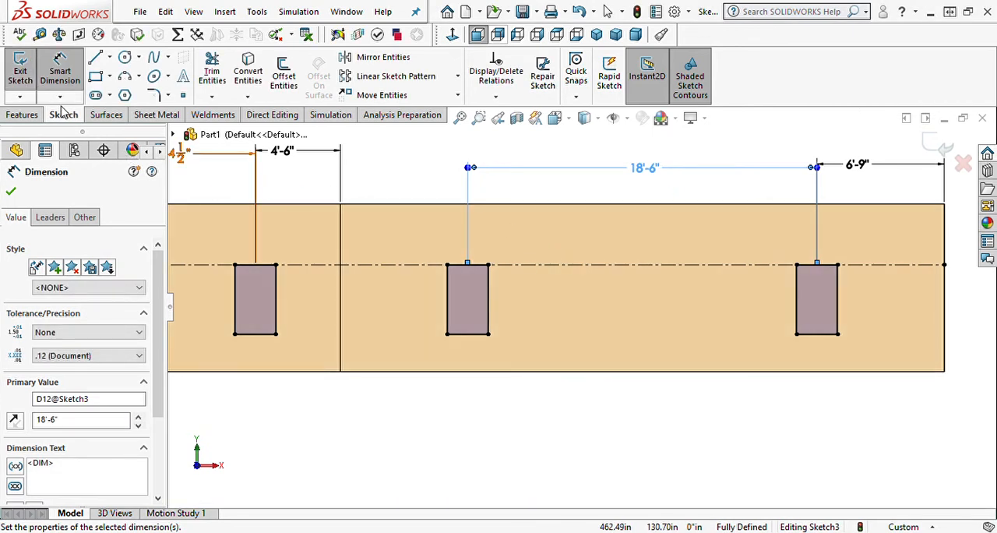
Start an extruded cut from the openings sketch with the end condition Up To Next.
{"action": "scroll", "coordinate": [498, 284], "scroll_direction": "up", "scroll_amount": 3}
{"action": "scroll", "coordinate": [515, 292], "scroll_direction": "up", "scroll_amount": 3}
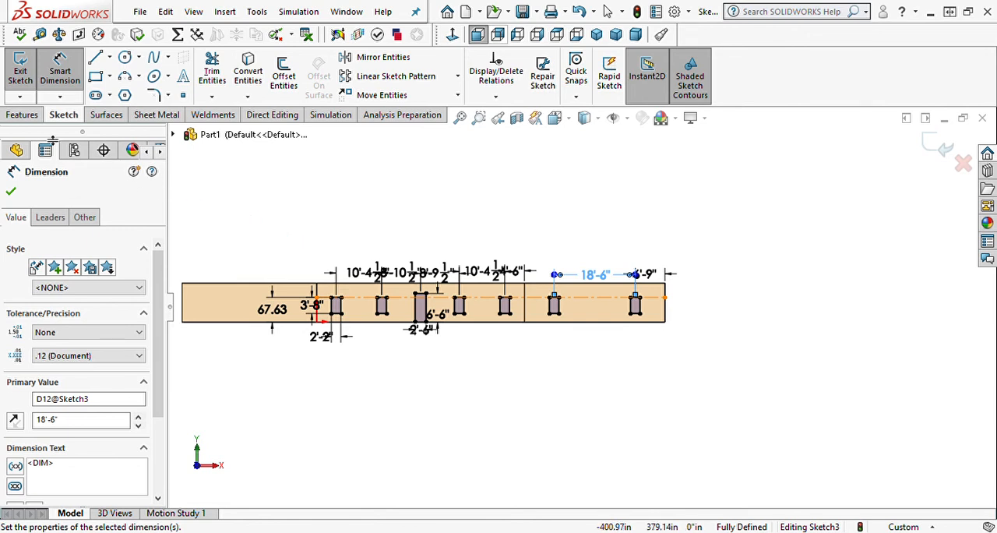
{"action": "left_click", "coordinate": [25, 115]}
{"action": "left_click", "coordinate": [216, 76]}
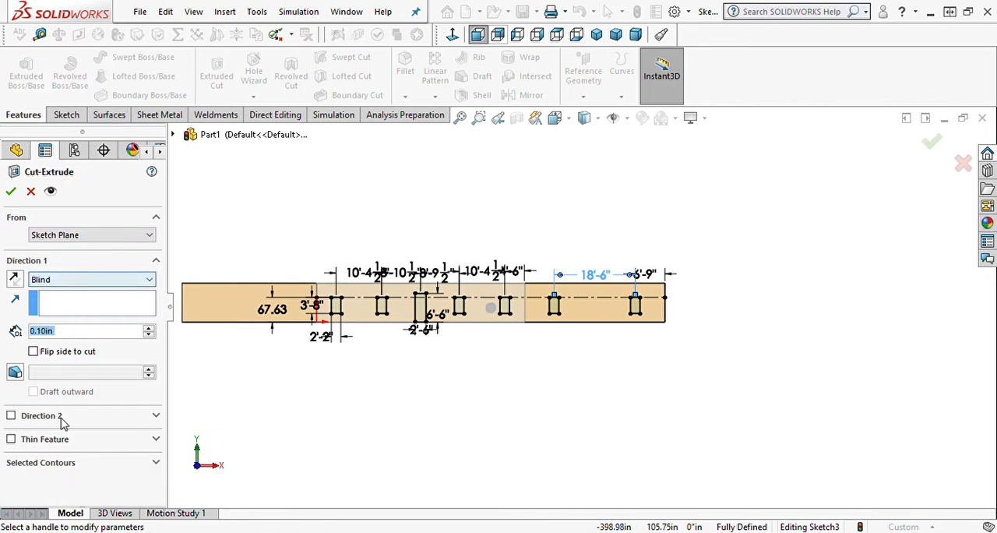
{"action": "left_click", "coordinate": [78, 322]}
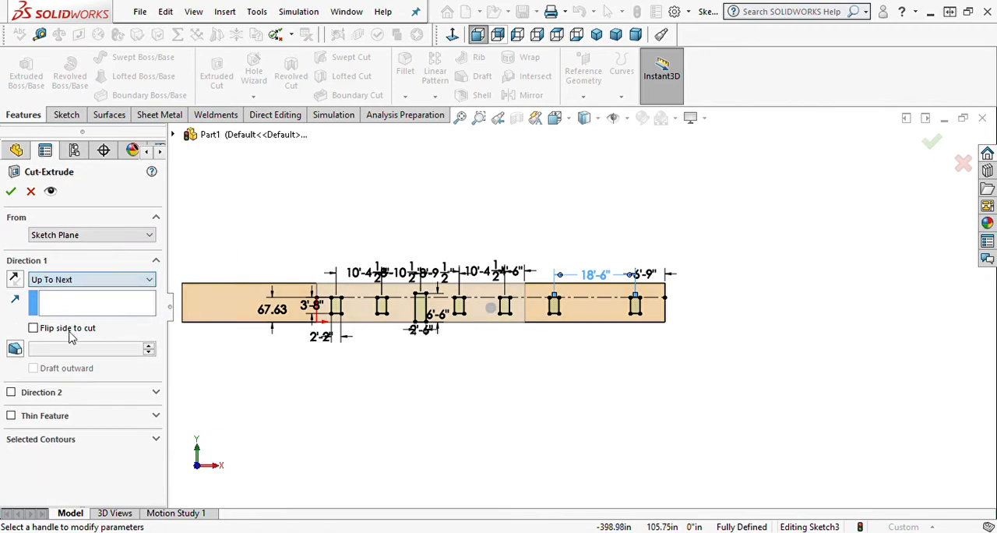
Limit the cut to the door and four window contours on the central front wall and complete it.
{"action": "left_click", "coordinate": [51, 442]}
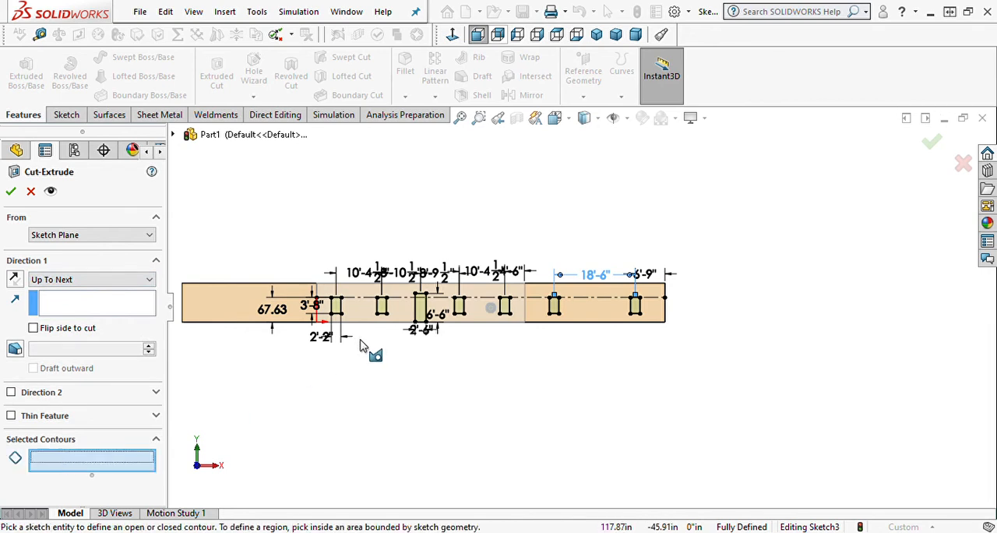
{"action": "scroll", "coordinate": [367, 350], "scroll_direction": "down", "scroll_amount": 3}
{"action": "left_click", "coordinate": [378, 319]}
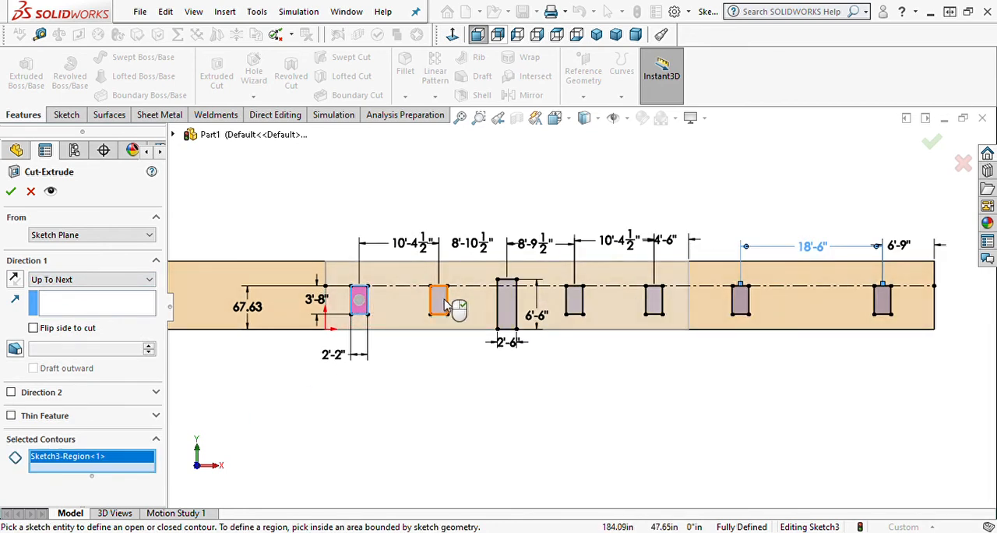
{"action": "left_click", "coordinate": [447, 308]}
{"action": "left_click", "coordinate": [517, 319]}
{"action": "left_click", "coordinate": [575, 304]}
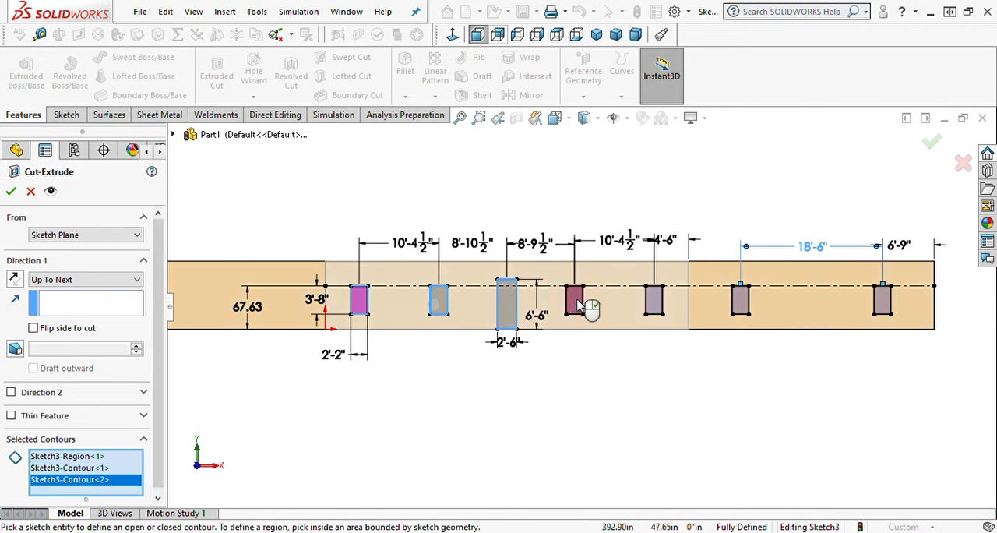
{"action": "left_click", "coordinate": [654, 304]}
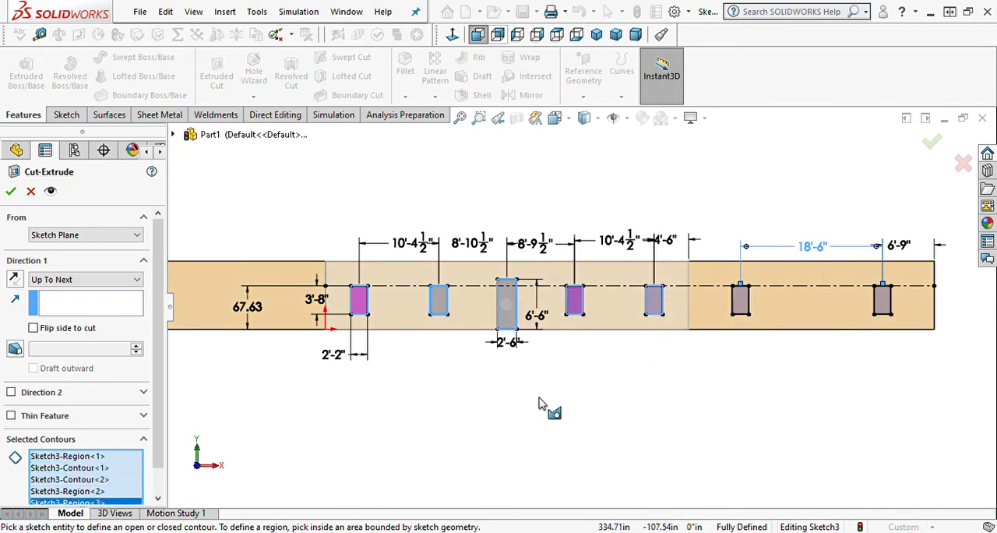
{"action": "middle_click_drag", "start_coordinate": [545, 408], "coordinate": [453, 514]}
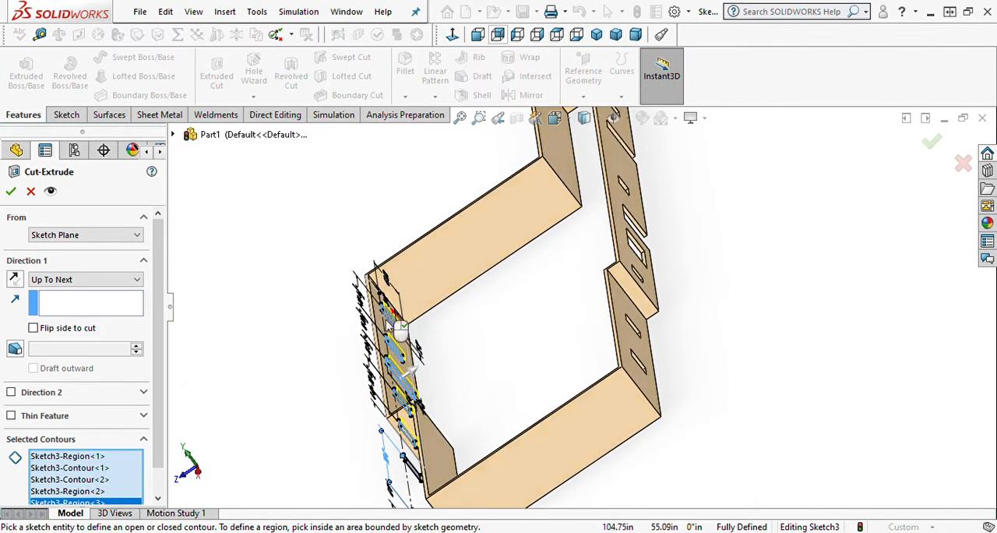
{"action": "mouse_move", "coordinate": [299, 401]}
{"action": "middle_mouse_down"}
{"action": "mouse_move", "coordinate": [368, 346]}
{"action": "mouse_move", "coordinate": [371, 321]}
{"action": "middle_mouse_up"}
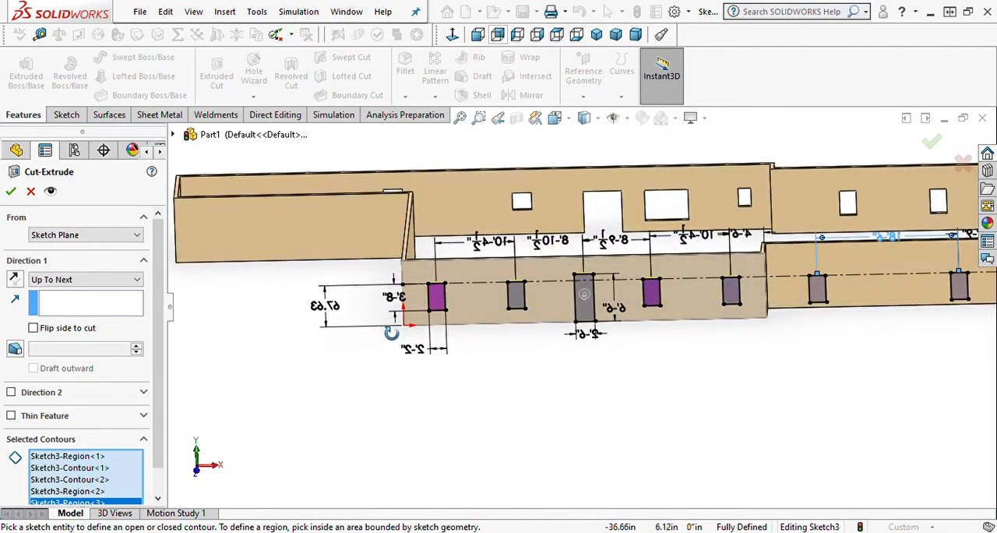
{"action": "left_click", "coordinate": [10, 191]}
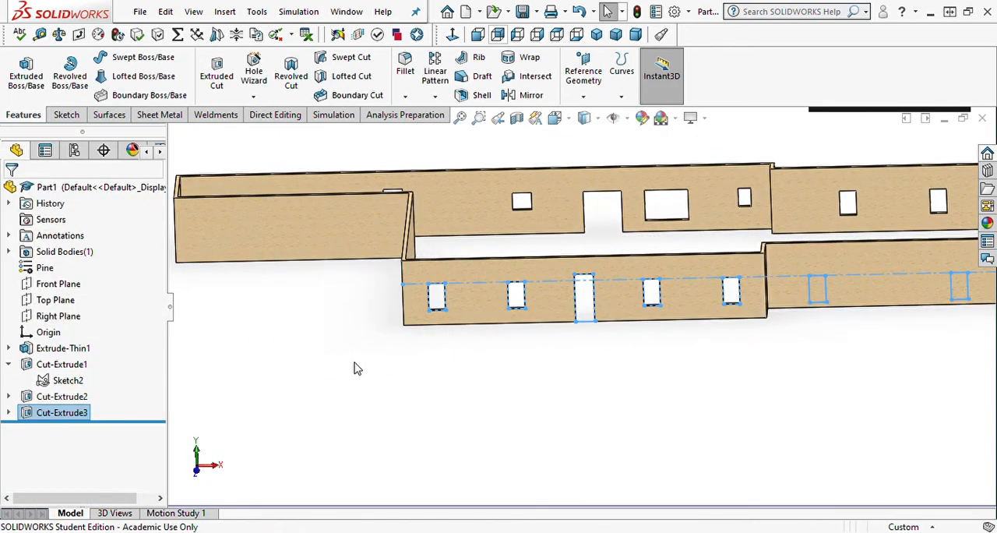
Start another extruded cut from Sketch3, limiting its contours to the two windows on the far-right front wall.
{"action": "left_click", "coordinate": [9, 413]}
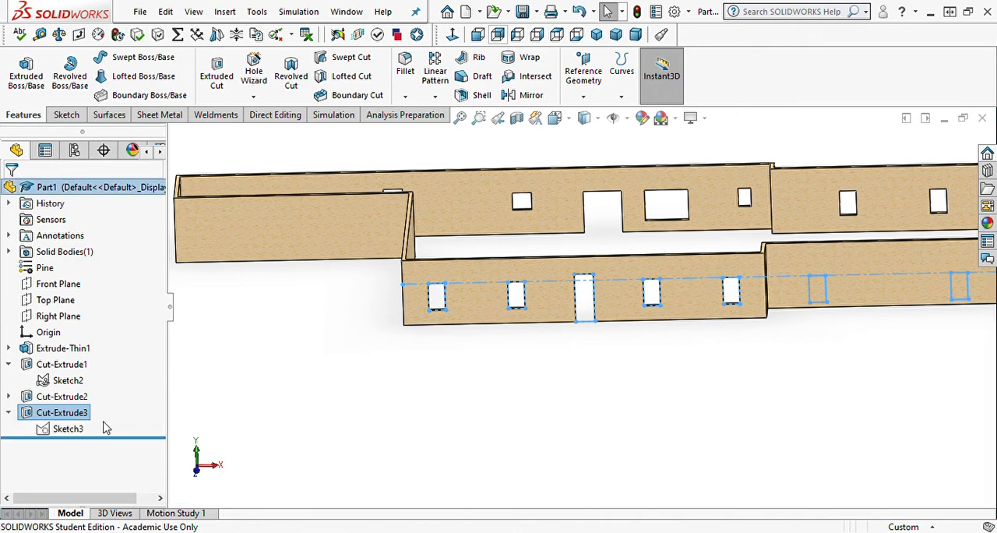
{"action": "left_click", "coordinate": [74, 432]}
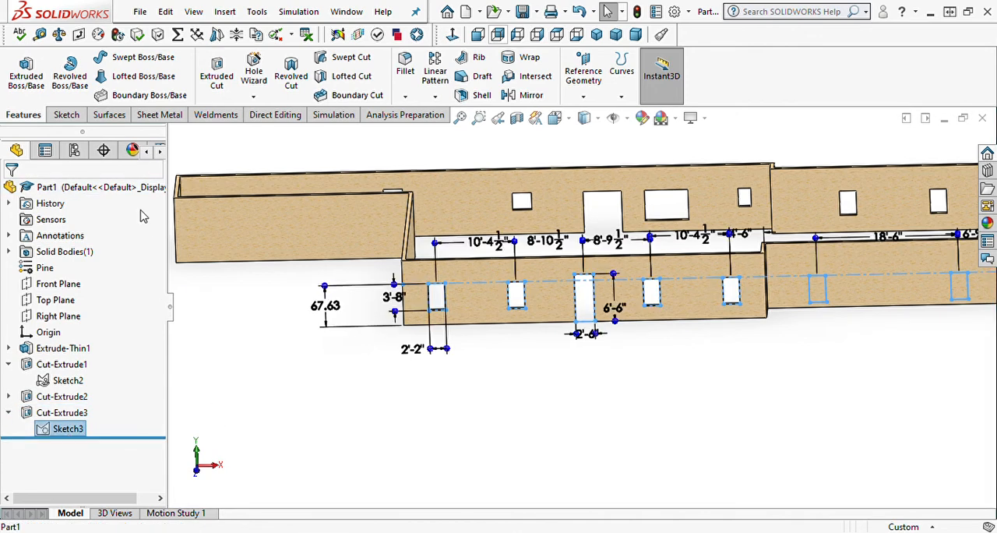
{"action": "left_click", "coordinate": [217, 74]}
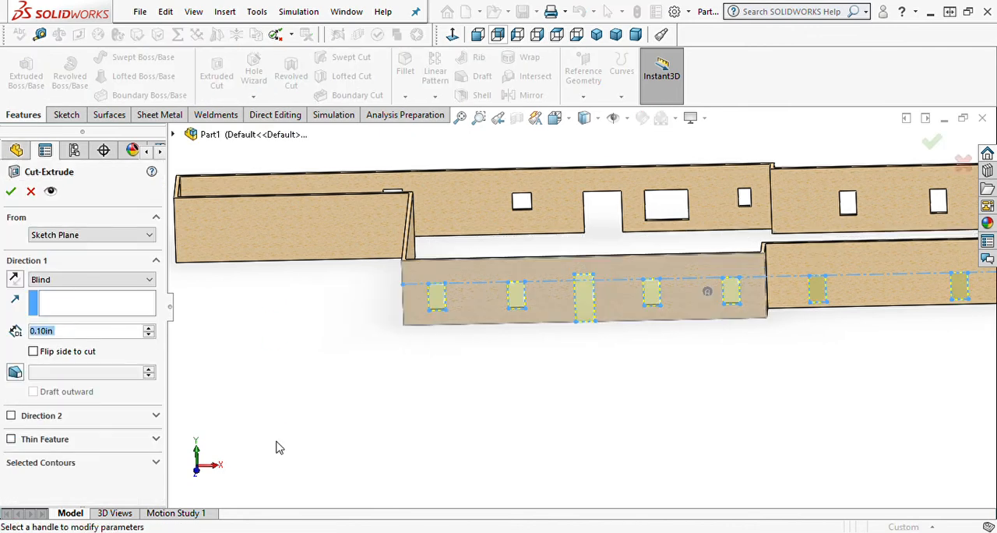
{"action": "left_click", "coordinate": [47, 462]}
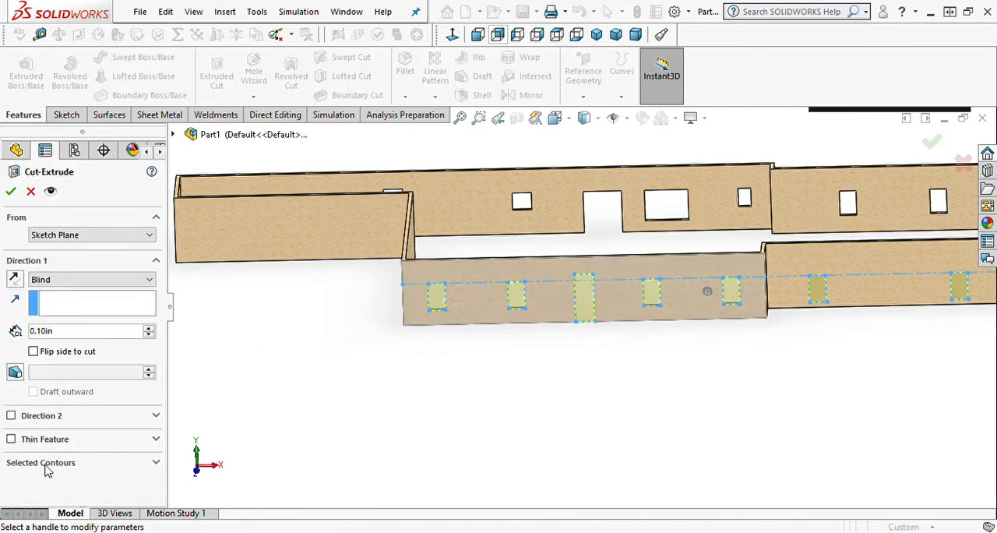
{"action": "left_click", "coordinate": [52, 485]}
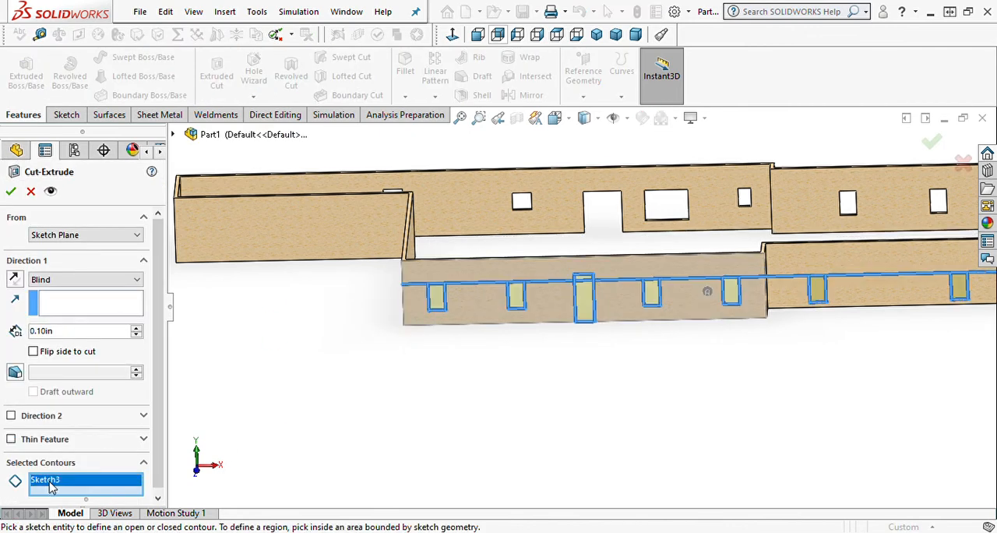
{"action": "key", "text": "Delete"}
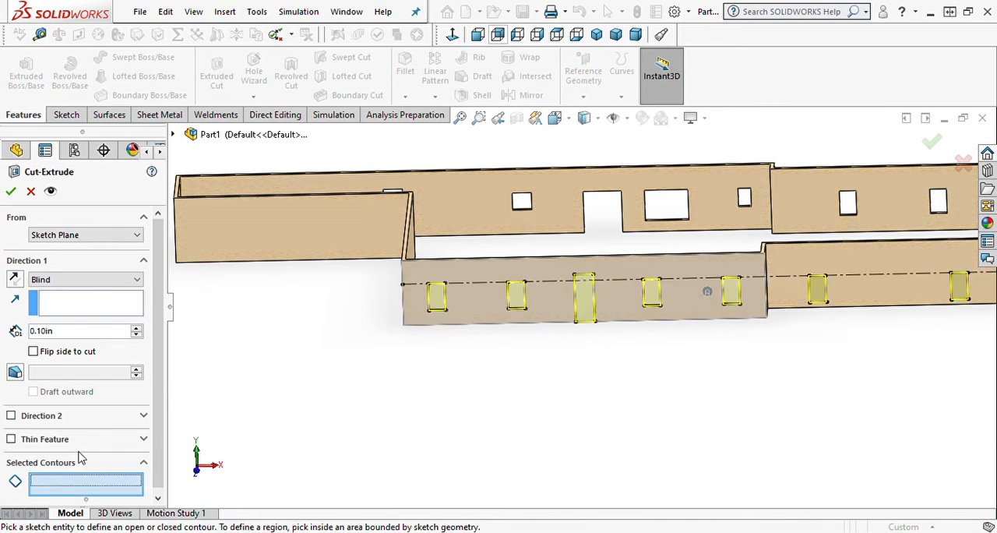
{"action": "scroll", "coordinate": [849, 366], "scroll_direction": "up", "scroll_amount": 3}
{"action": "scroll", "coordinate": [810, 358], "scroll_direction": "down", "scroll_amount": 3}
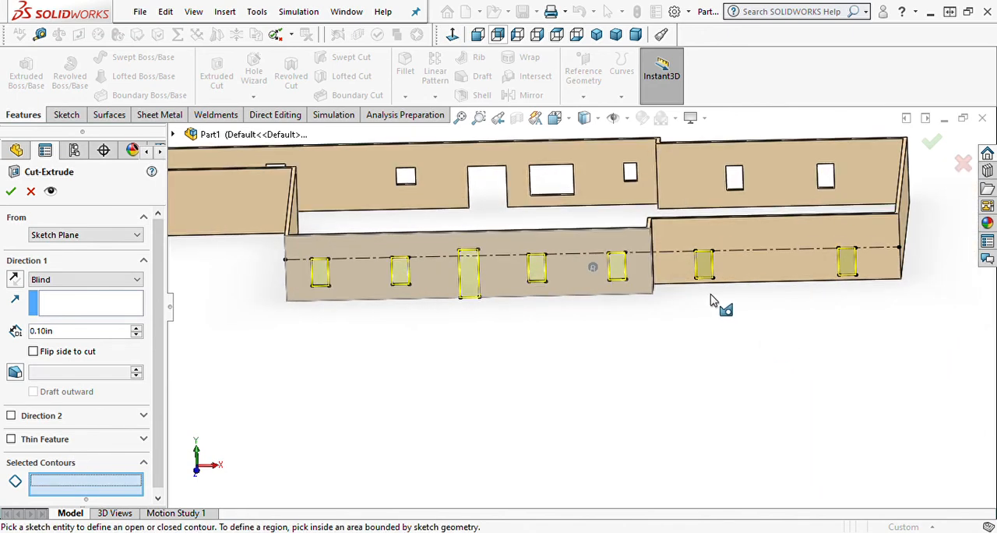
{"action": "left_click", "coordinate": [704, 268]}
{"action": "left_click", "coordinate": [840, 273]}
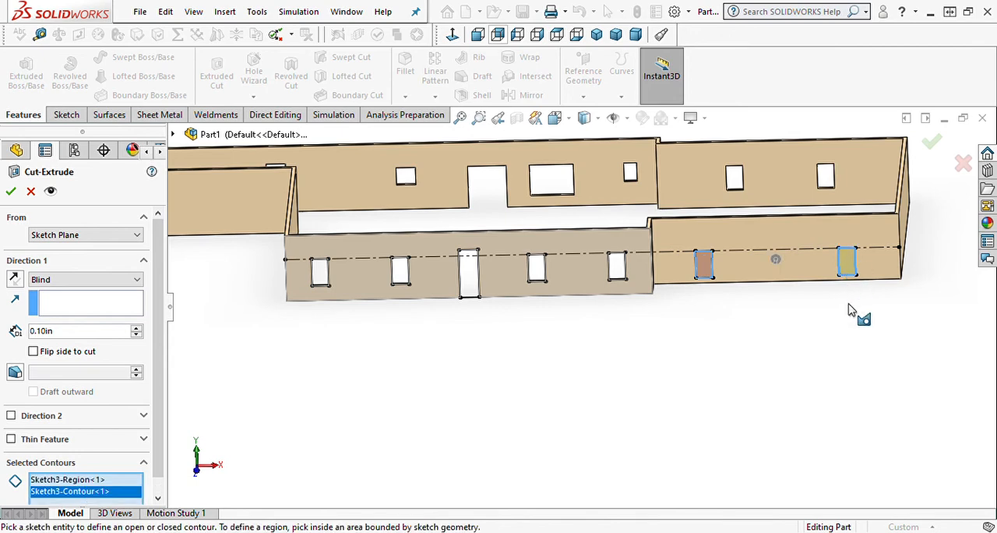
Set the cut's end condition to Up To Surface, ending at the far-right front wall's inner face, and complete it.
{"action": "middle_click_drag", "start_coordinate": [356, 329], "coordinate": [357, 501]}
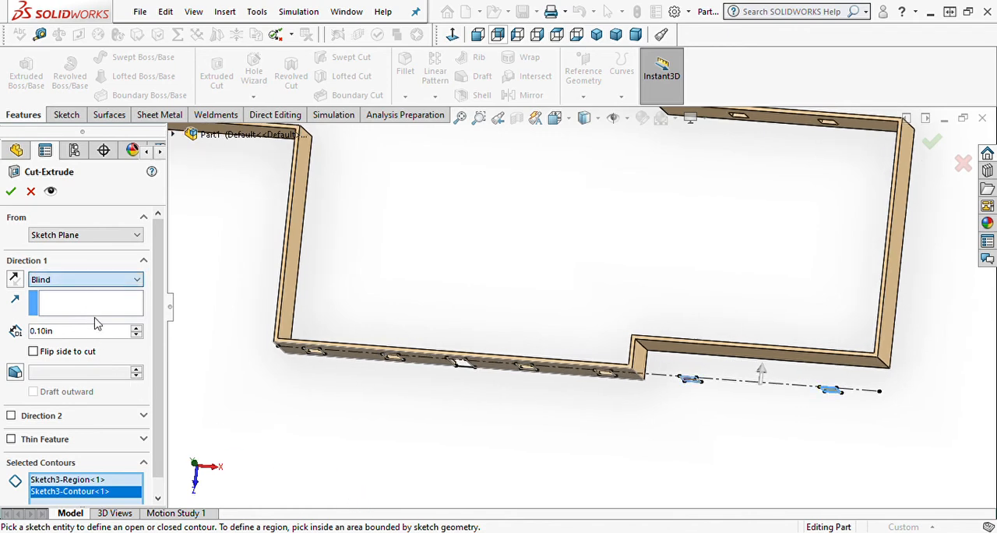
{"action": "left_click", "coordinate": [91, 338]}
{"action": "middle_click_drag", "start_coordinate": [770, 377], "coordinate": [787, 464]}
{"action": "left_click", "coordinate": [749, 206]}
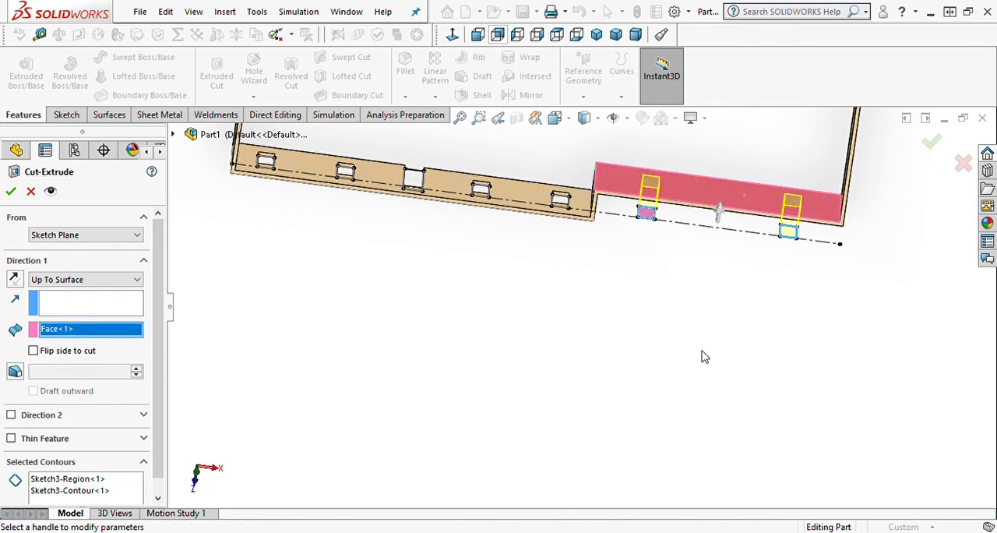
{"action": "left_click", "coordinate": [10, 191]}
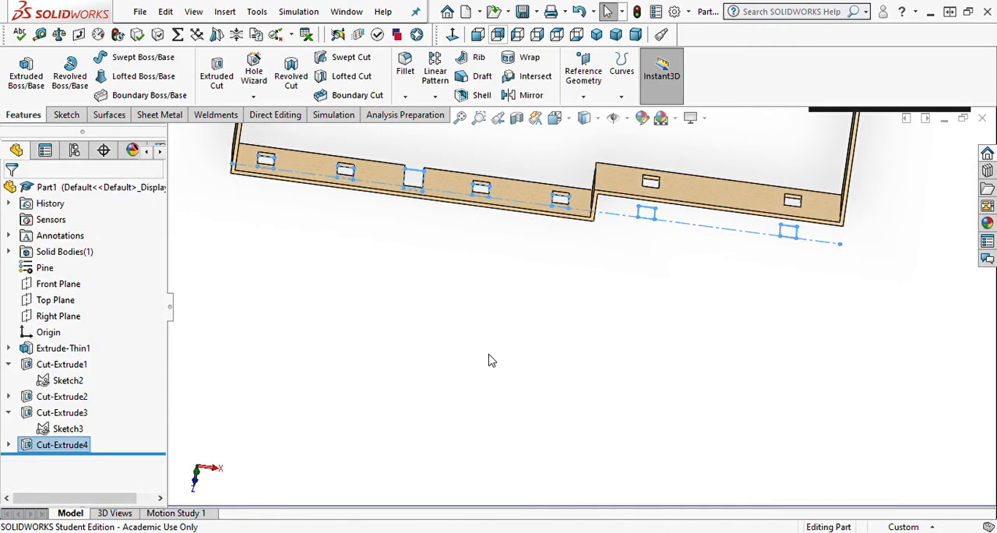
Inspect the openings in the front walls from several angles and show the whole house in isometric view.
{"action": "middle_click_drag", "start_coordinate": [534, 419], "coordinate": [570, 156]}
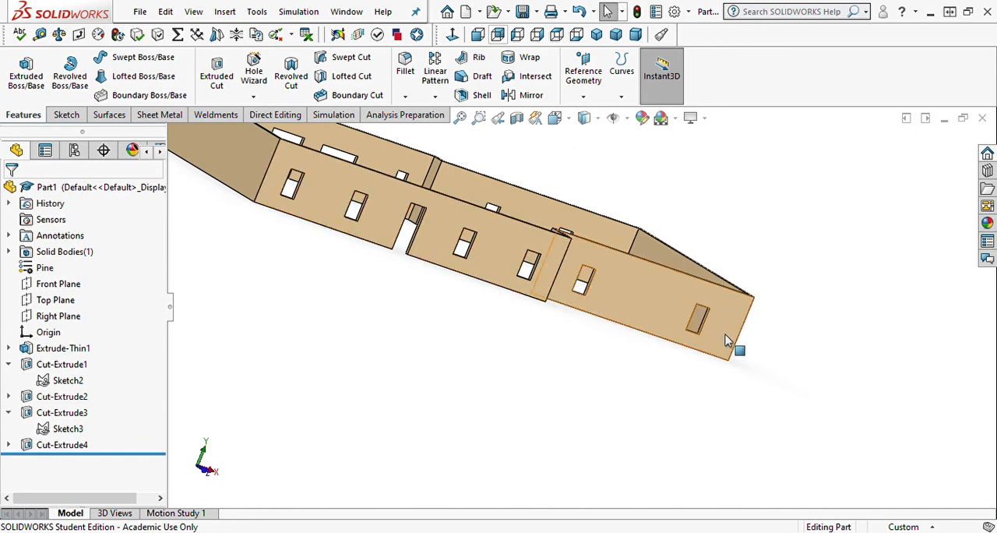
{"action": "middle_click_drag", "start_coordinate": [737, 343], "coordinate": [521, 387]}
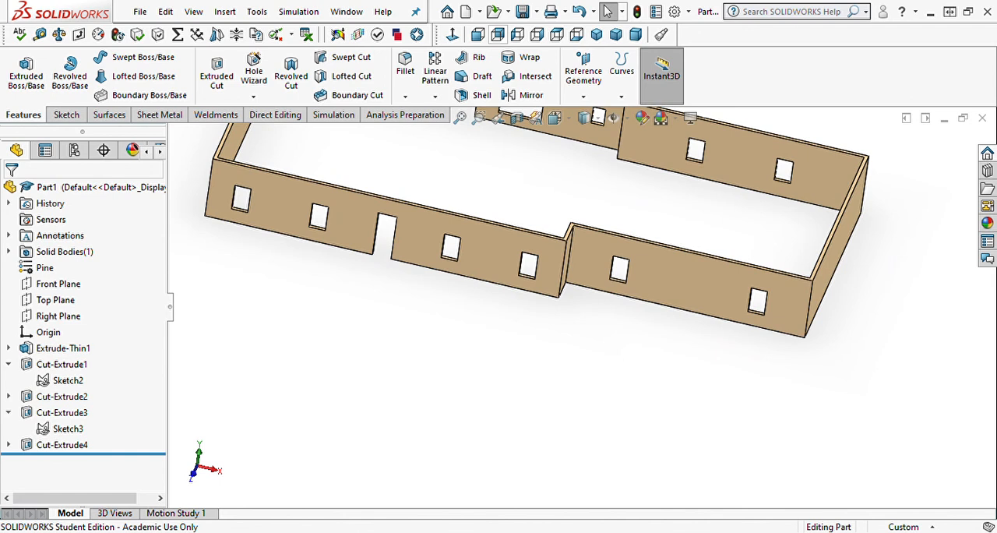
{"action": "middle_click_drag", "start_coordinate": [563, 280], "coordinate": [405, 309]}
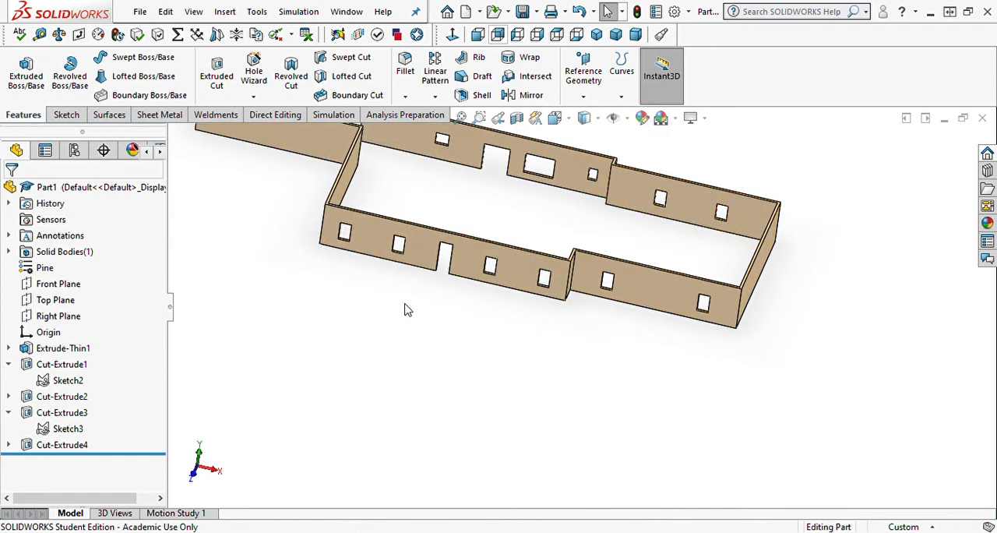
{"action": "scroll", "coordinate": [418, 312], "scroll_direction": "up", "scroll_amount": 2}
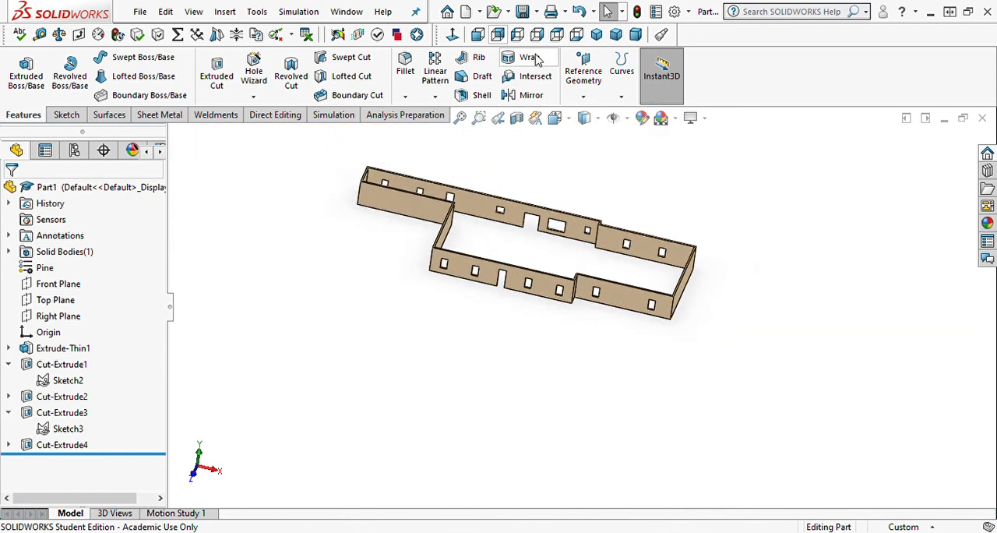
{"action": "left_click", "coordinate": [596, 34]}
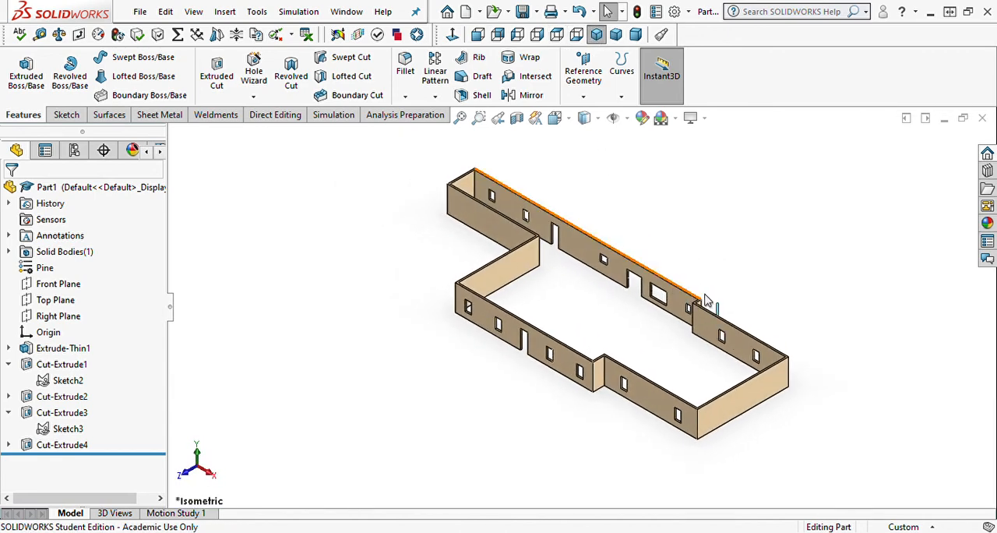